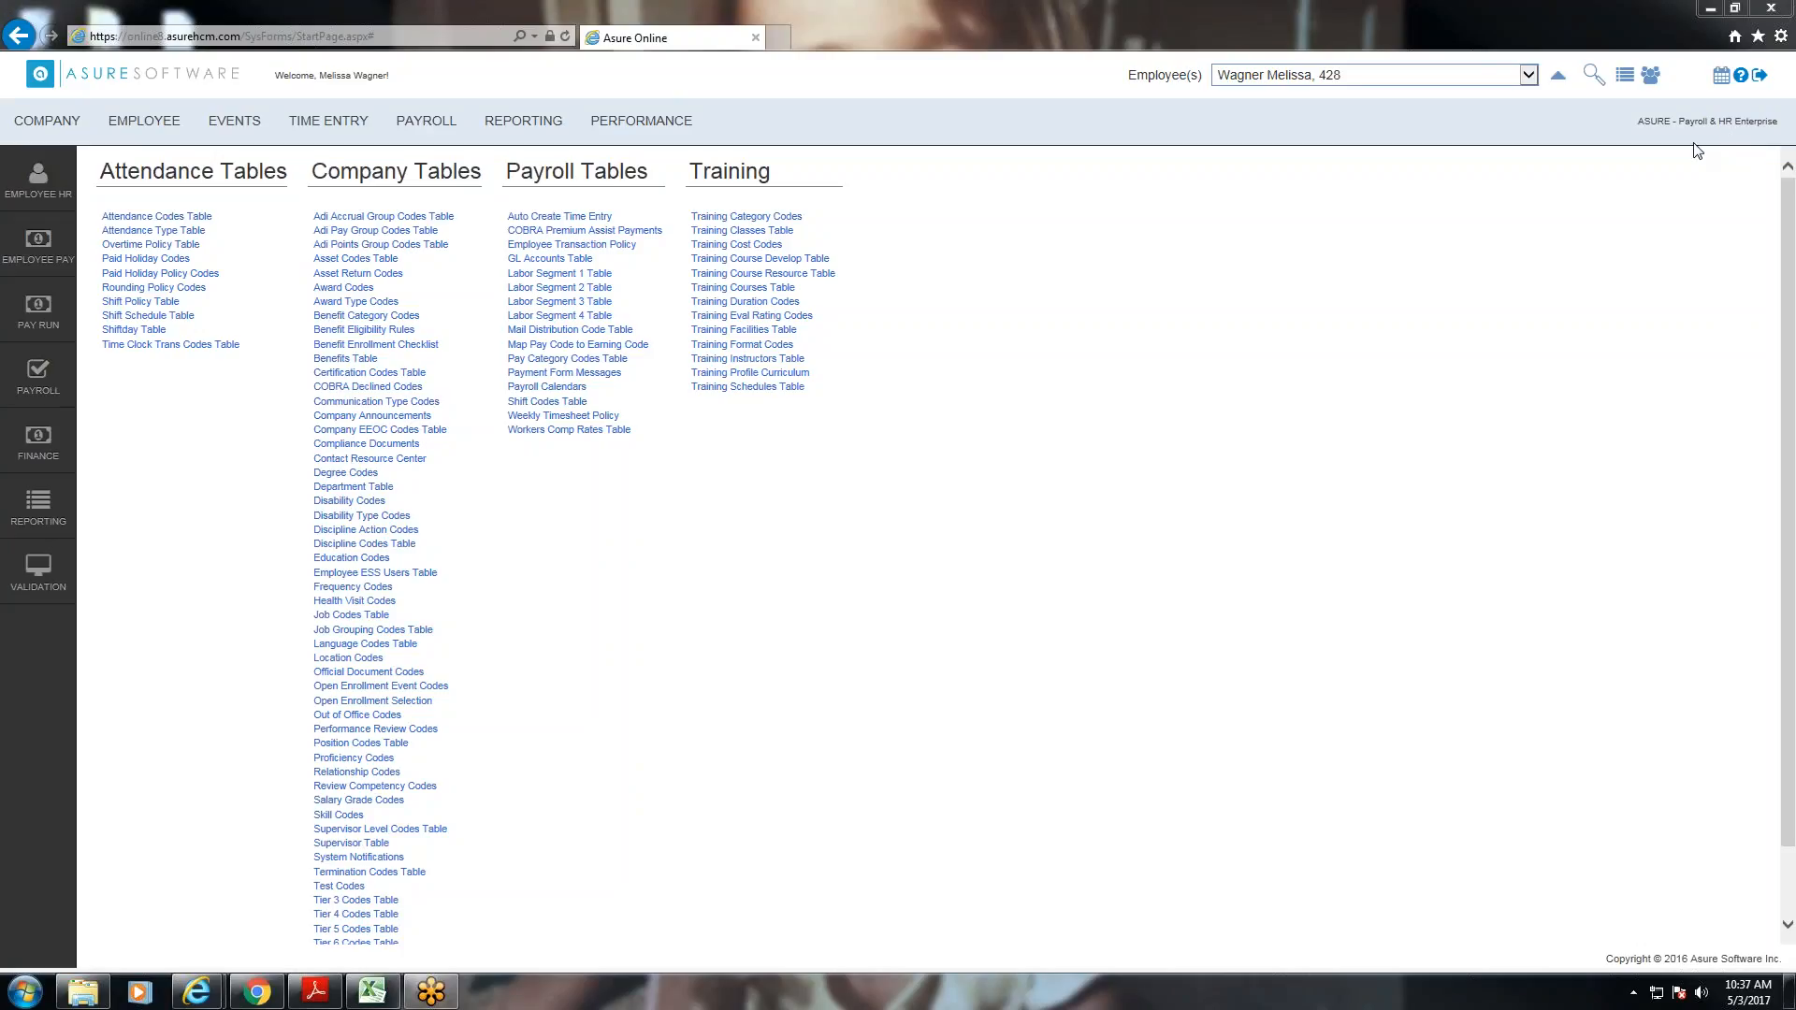
- Open the System Notifications table from the company tables
left_click(64, 133)
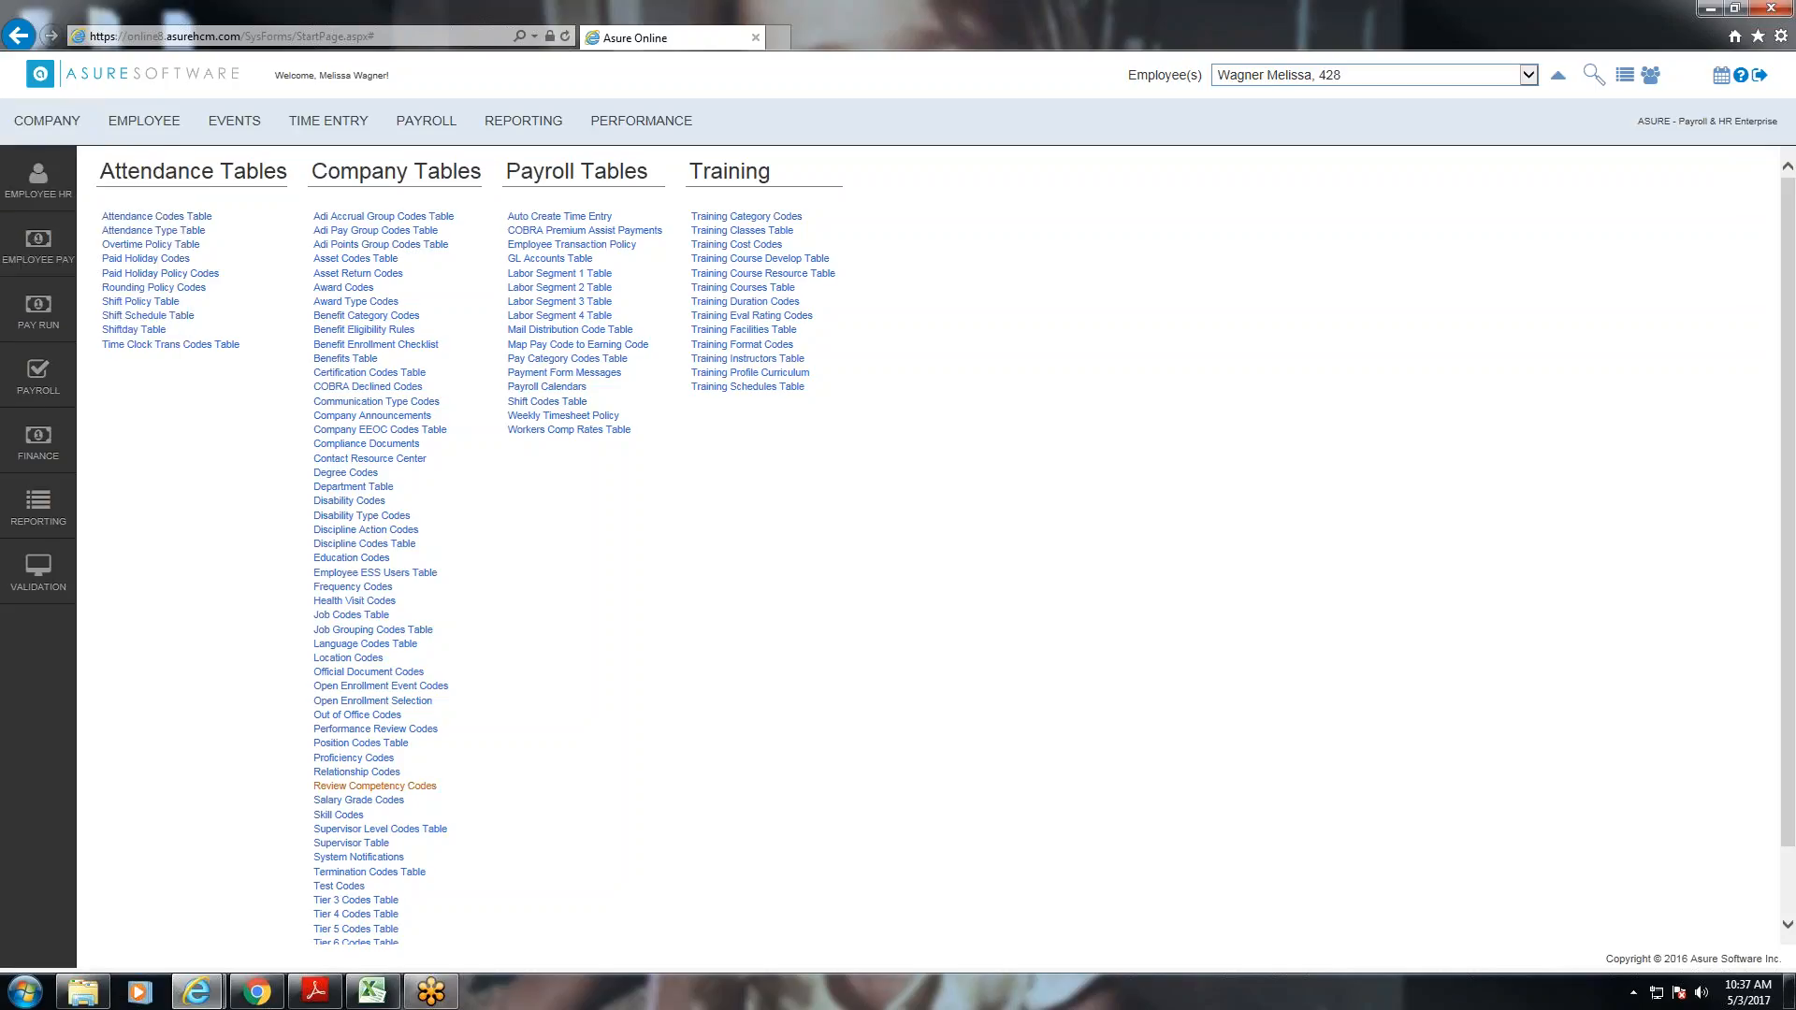
left_click(349, 858)
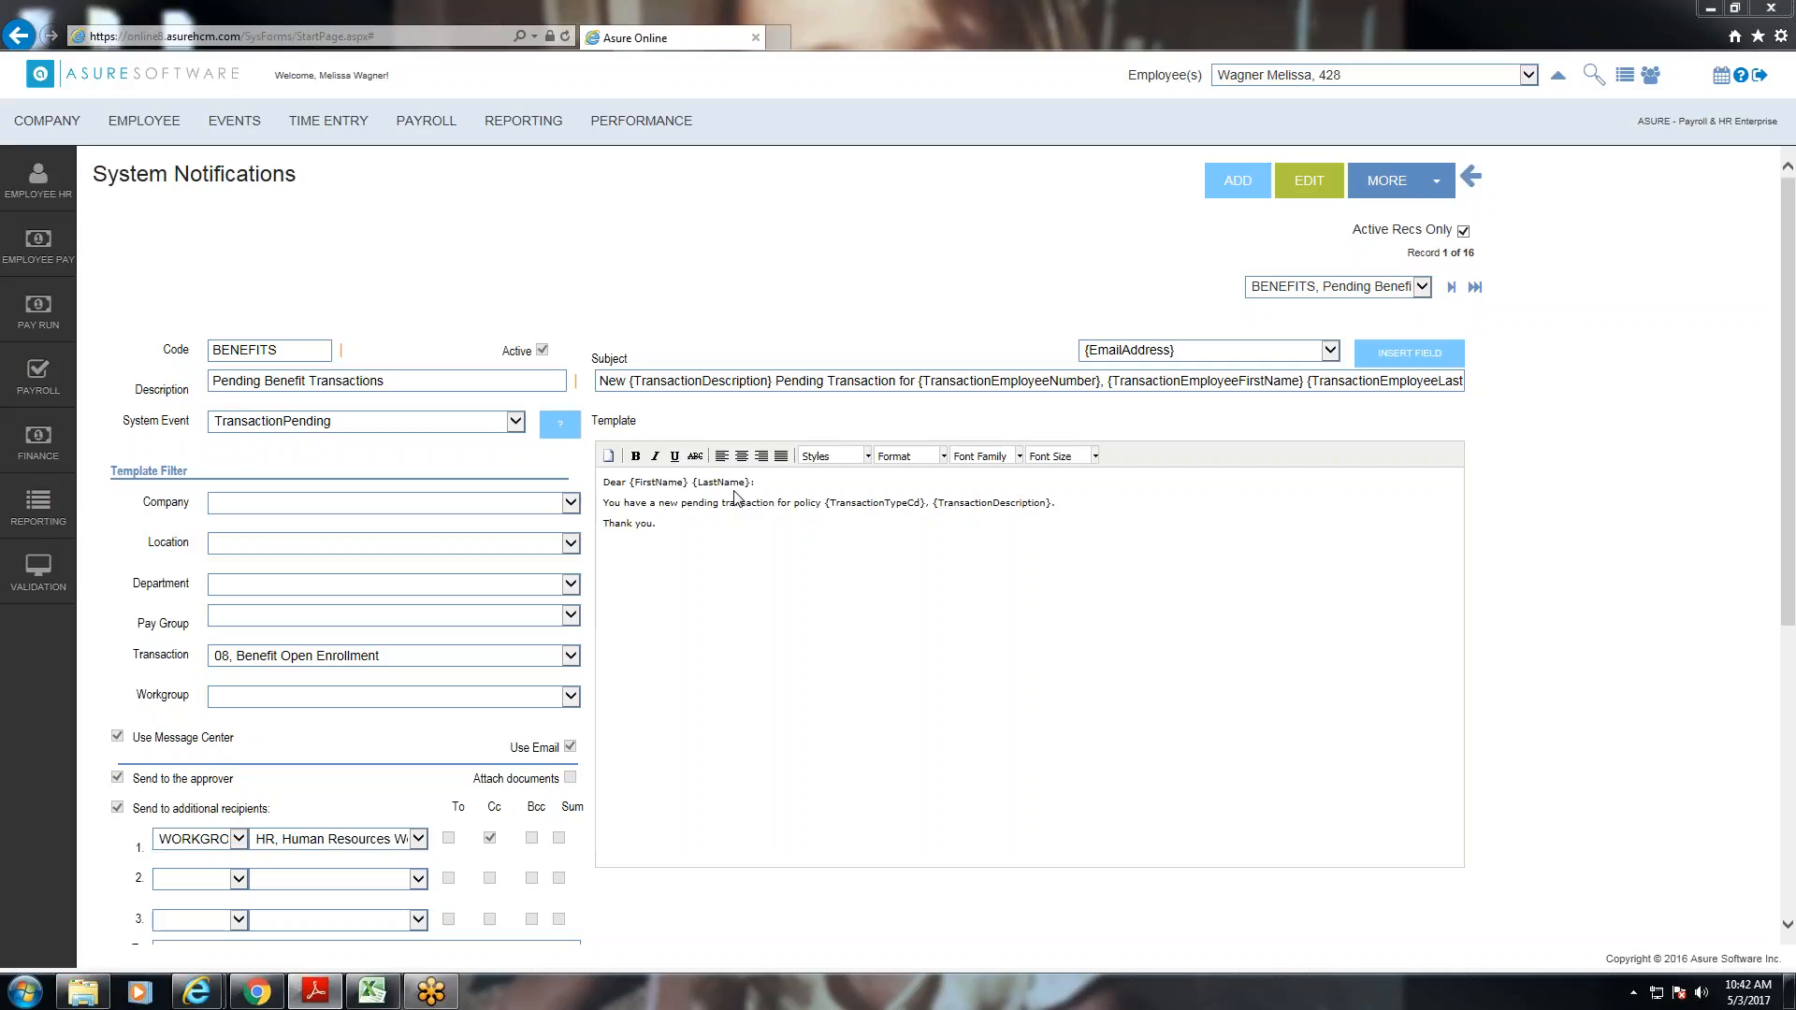
- Edit the Pending Benefit Transactions notification and insert the {EmailAddress} field after "Thank you." in its template
left_click(1315, 192)
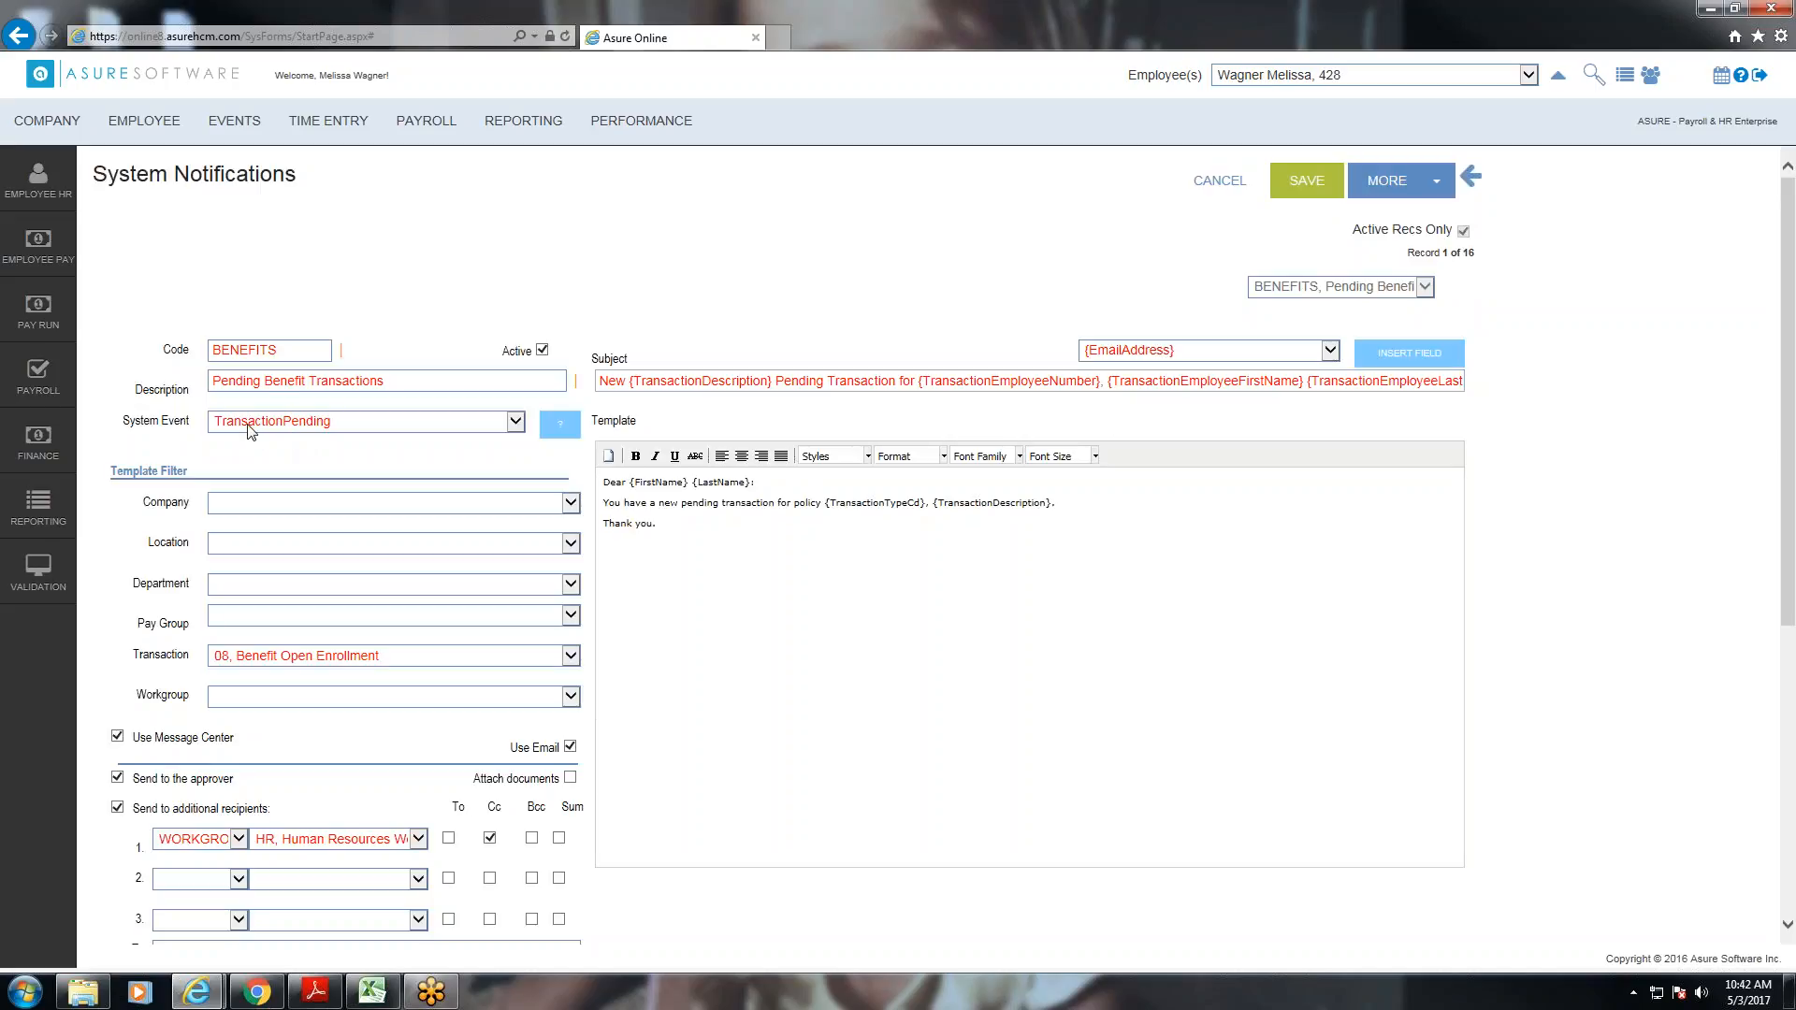
left_click(1328, 352)
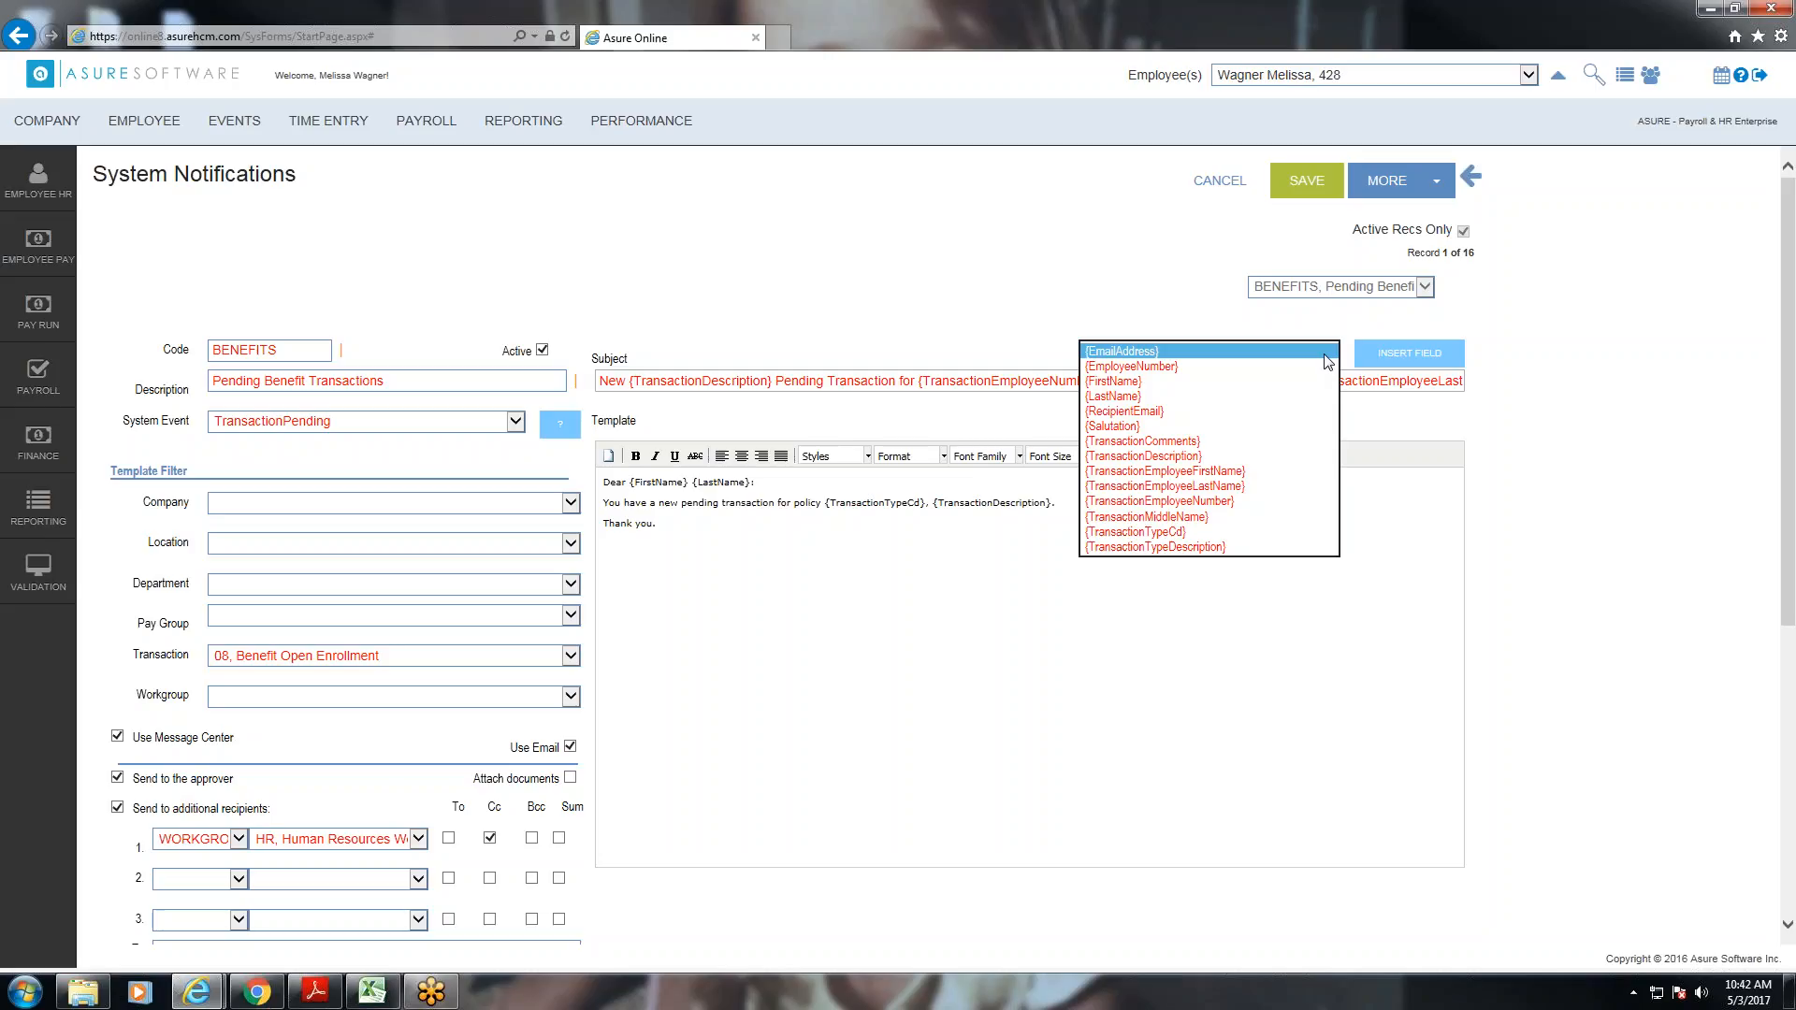
left_click(642, 639)
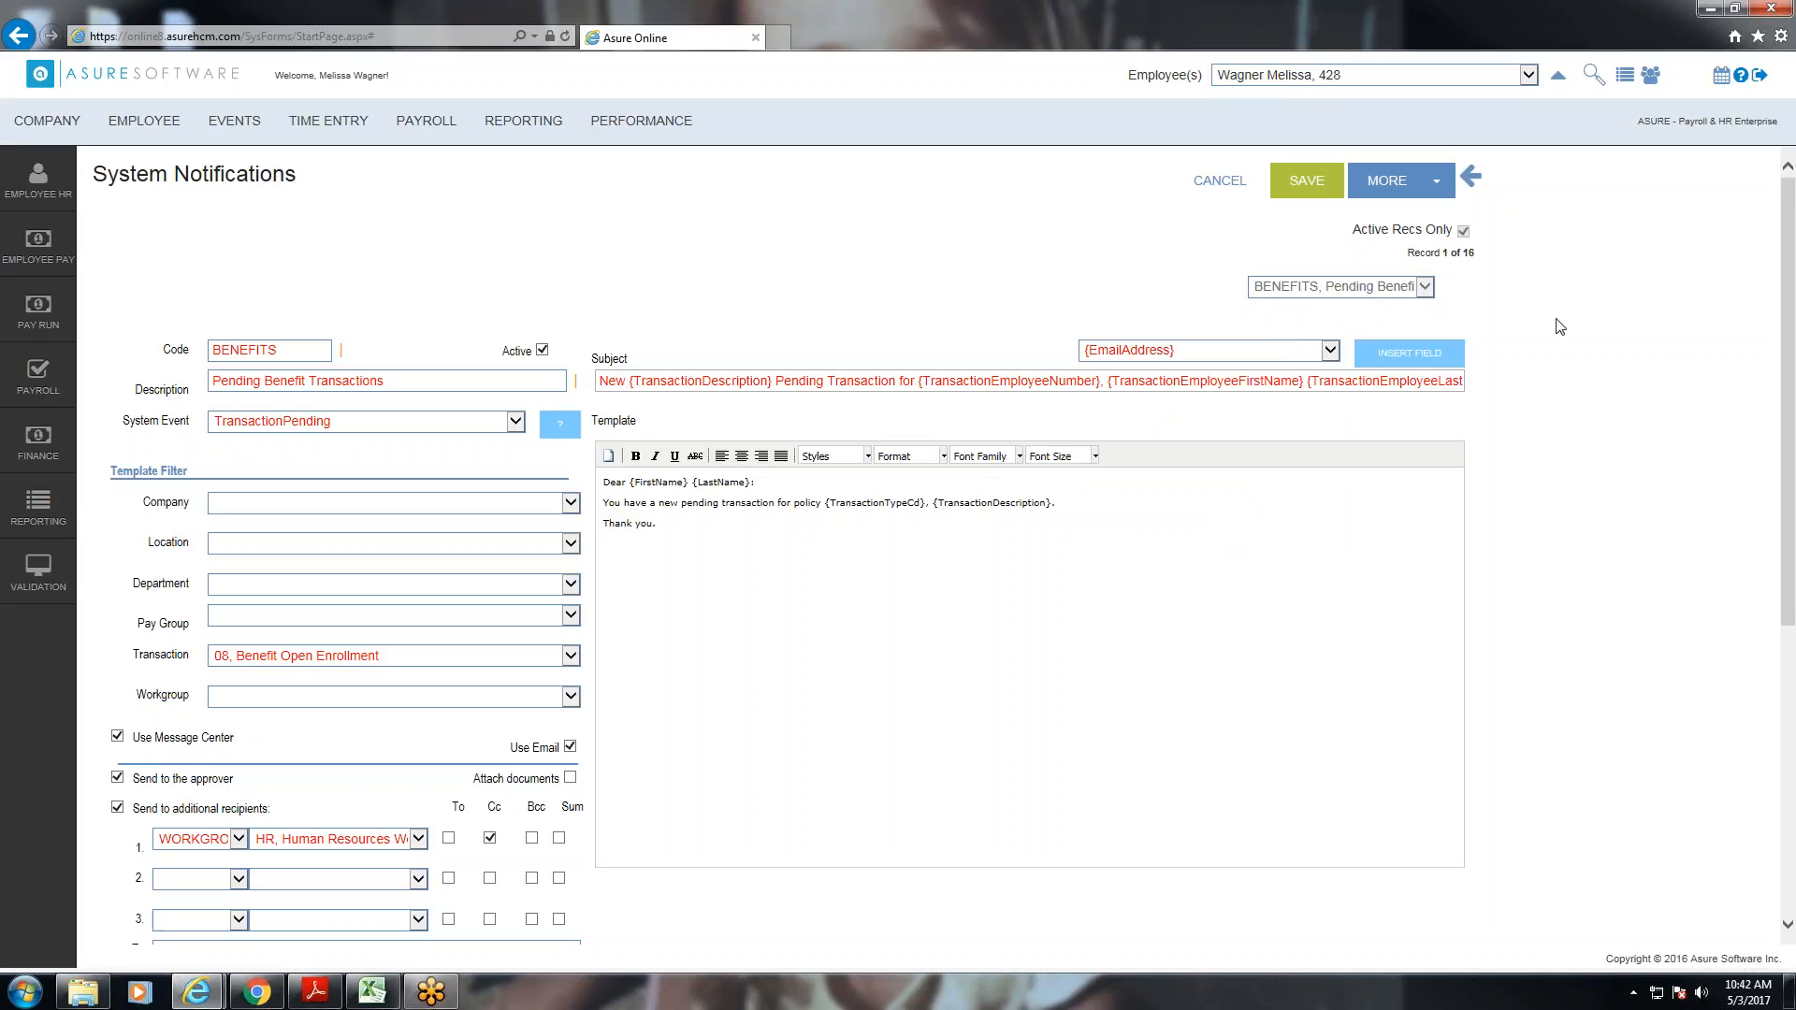
left_click(1430, 357)
double_click(674, 527)
left_click_drag(662, 526, 651, 527)
key("alt+Tab")
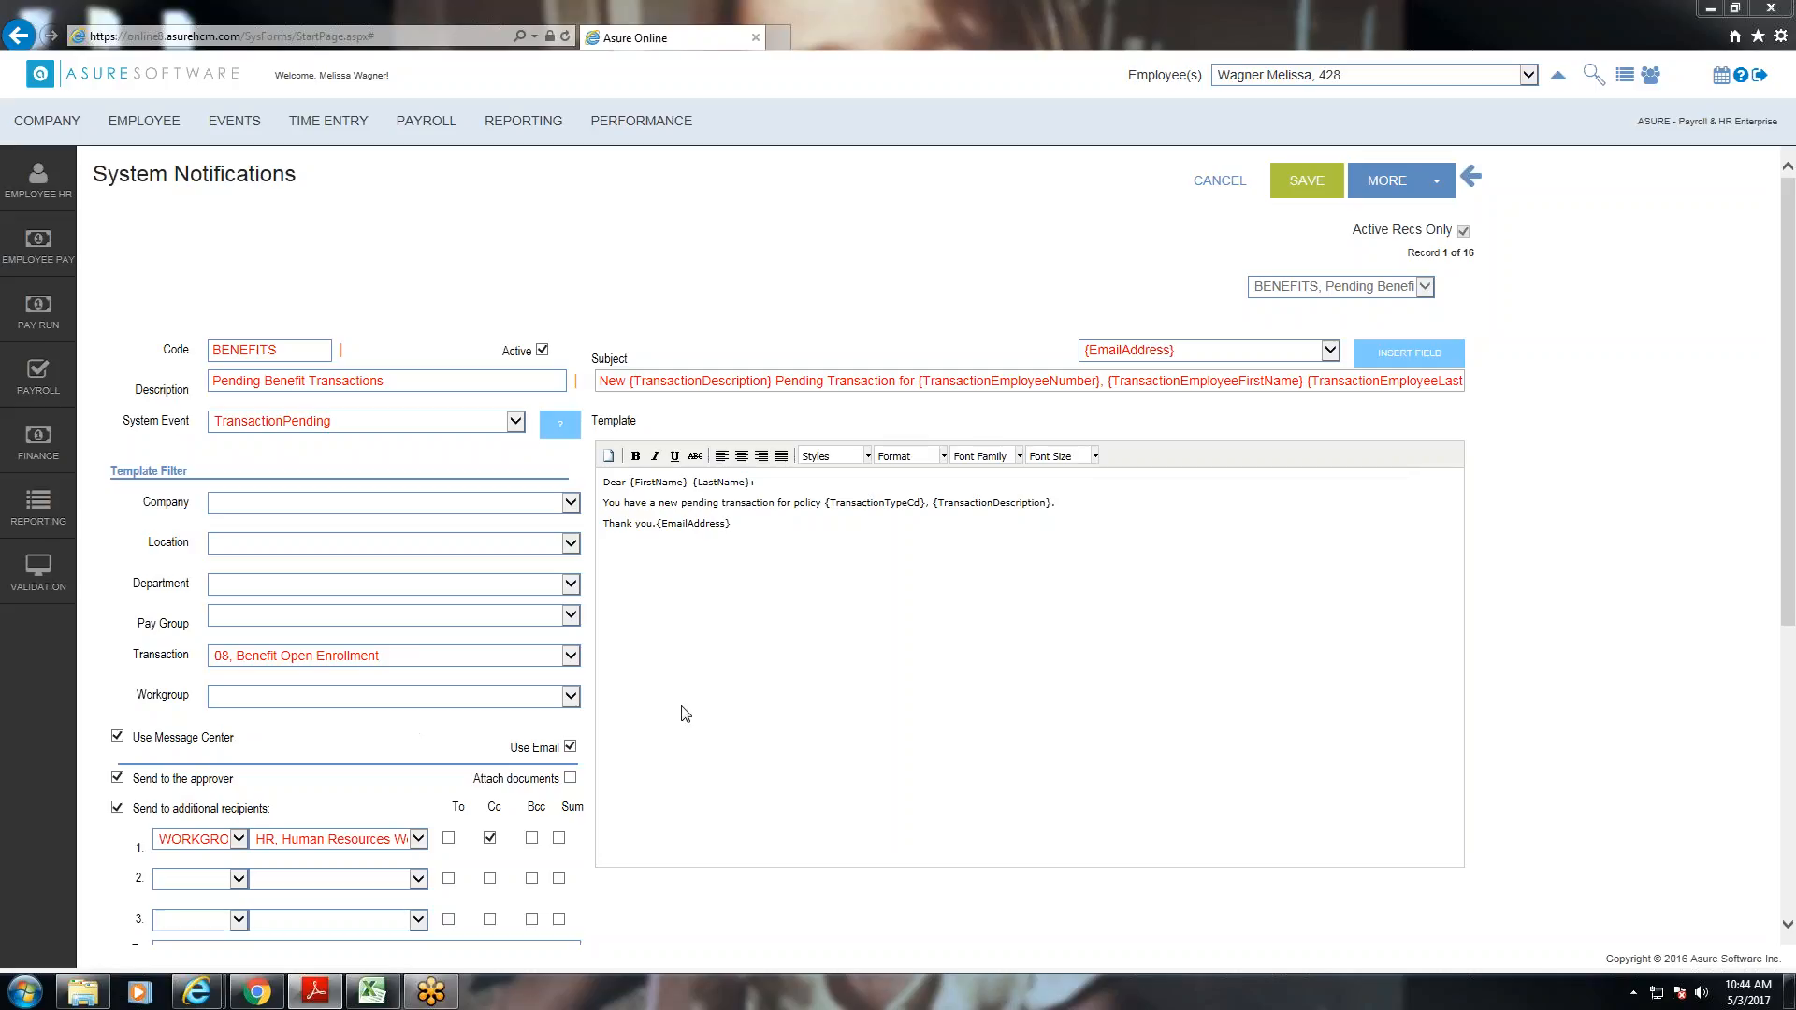
- Examine the notification's delivery settings, including the additional recipient types and the To, Cc and Bcc address fields
scroll(655, 748, "down", 5)
scroll(474, 395, "up", 1)
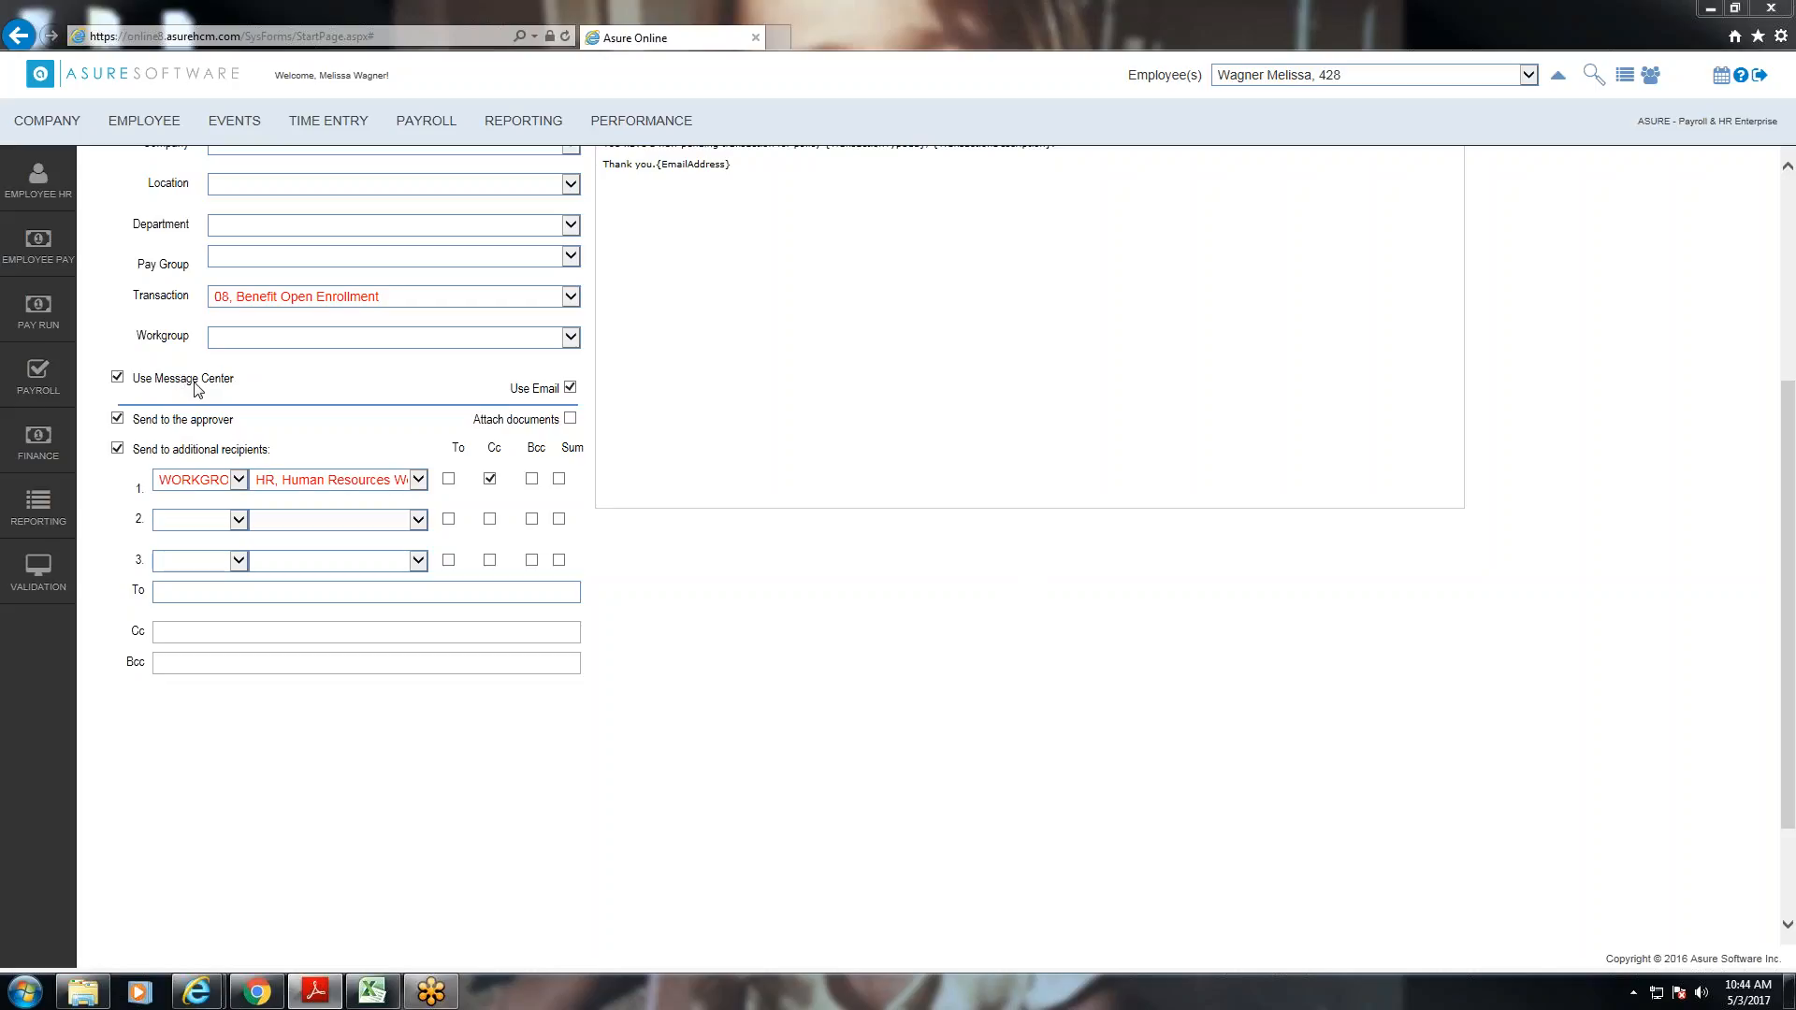
left_click(30, 121)
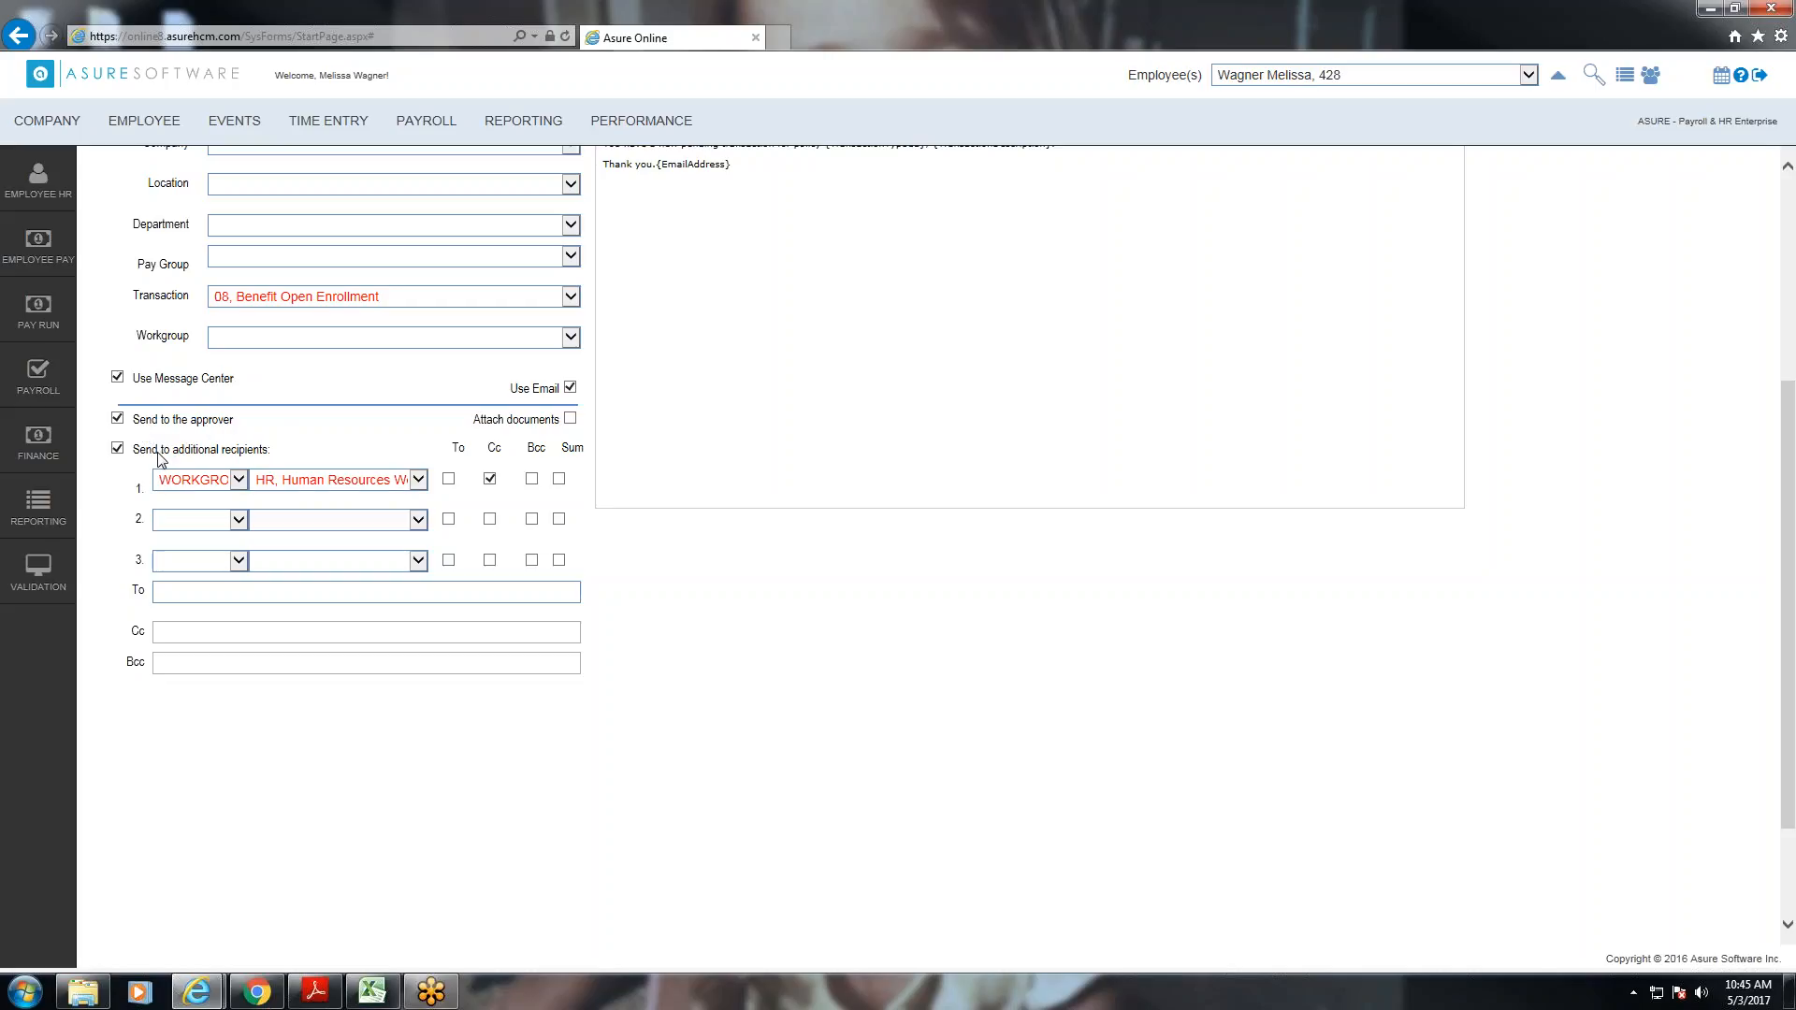
left_click(240, 482)
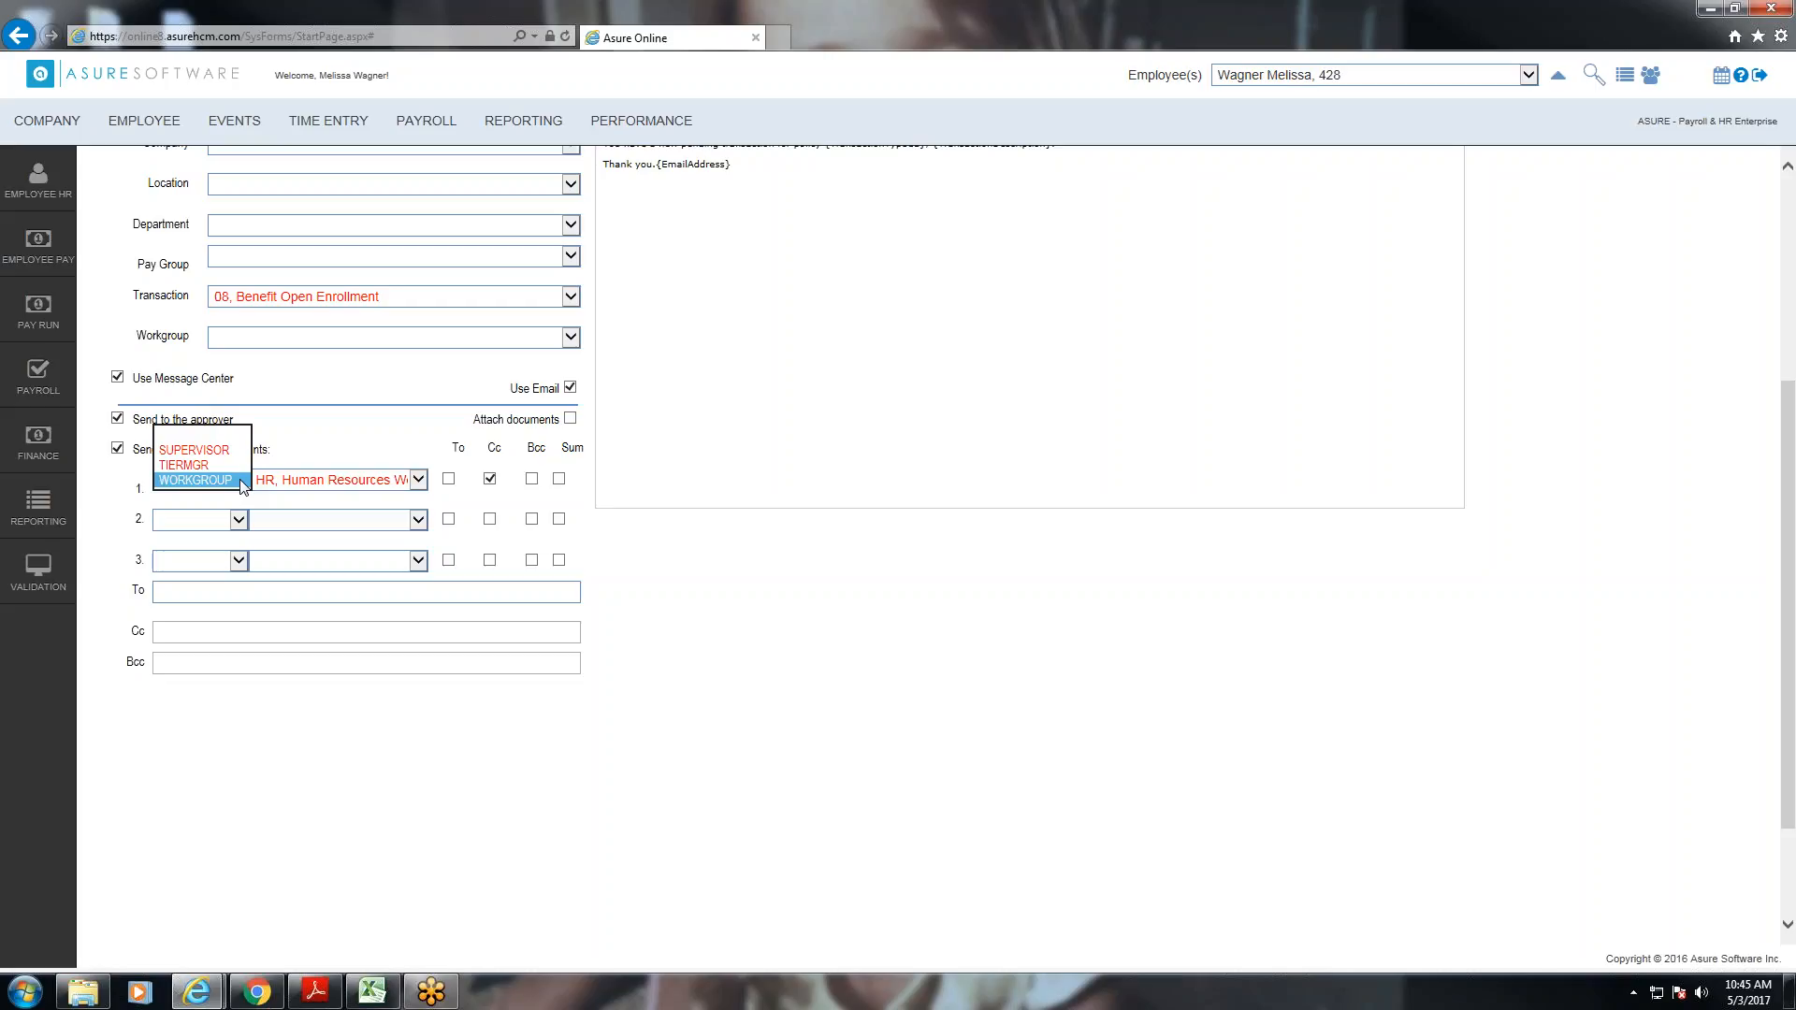
left_click(241, 481)
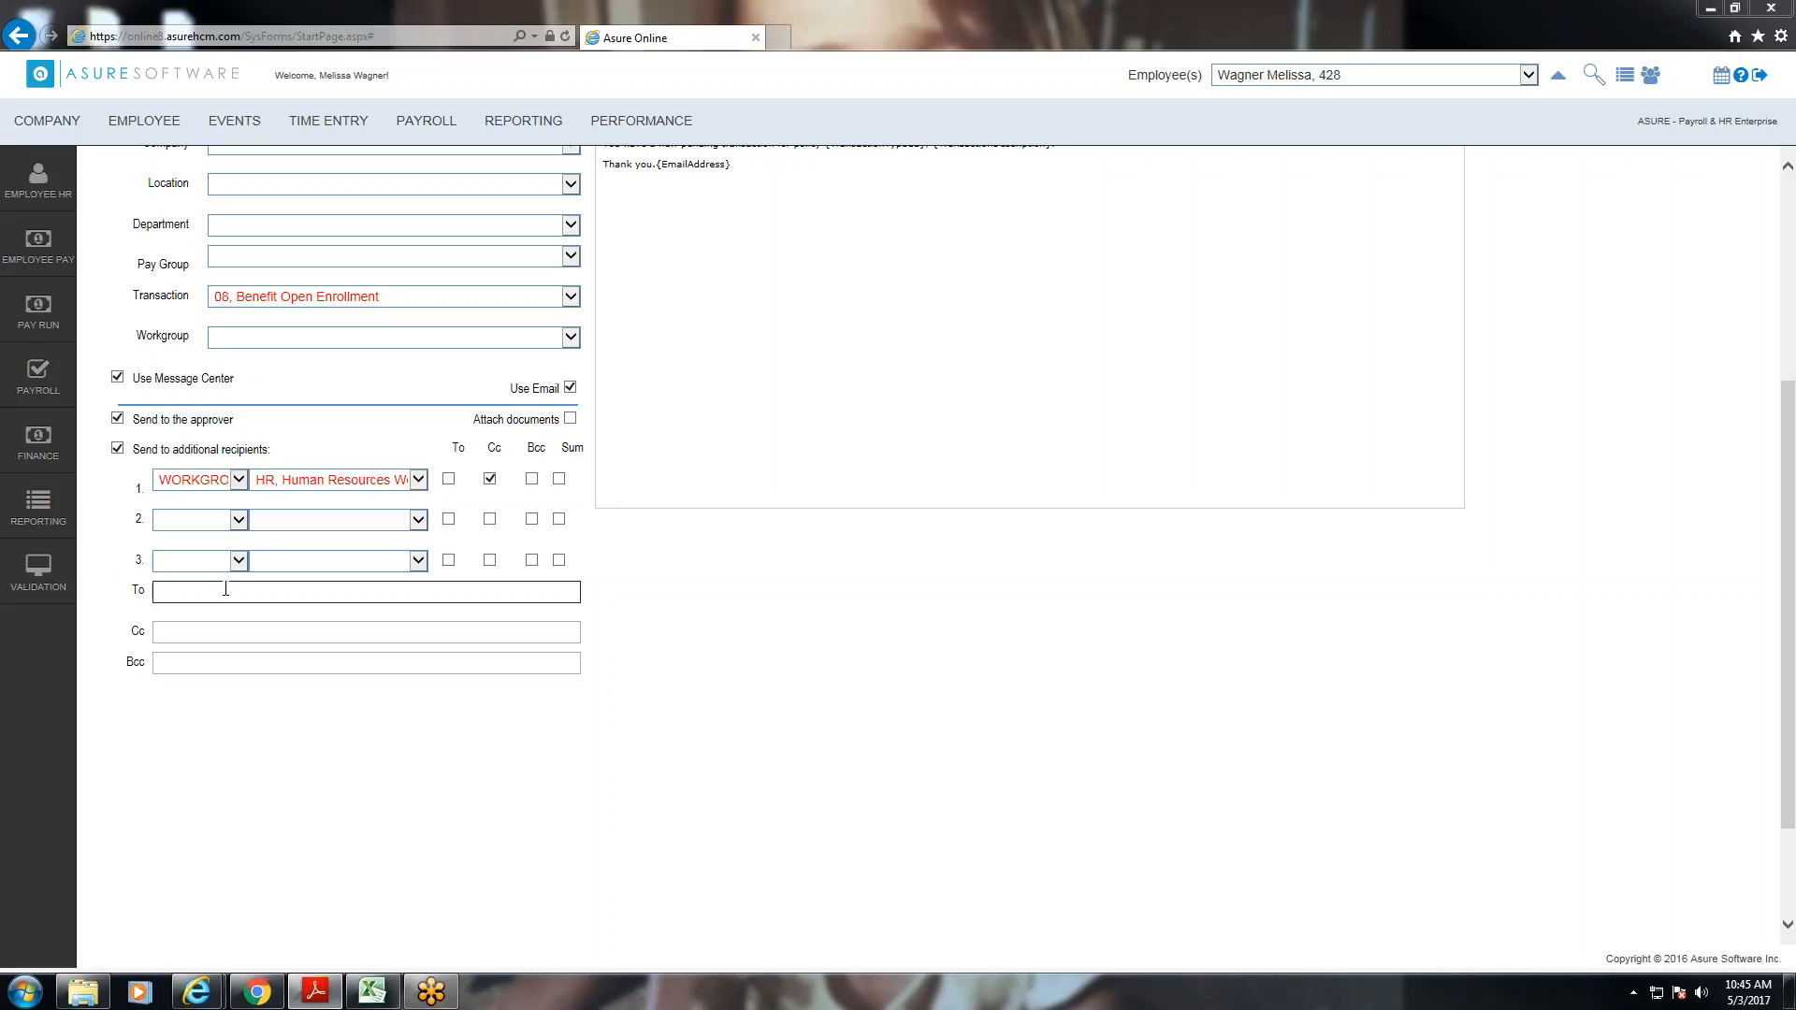
left_click(217, 634)
key("Tab")
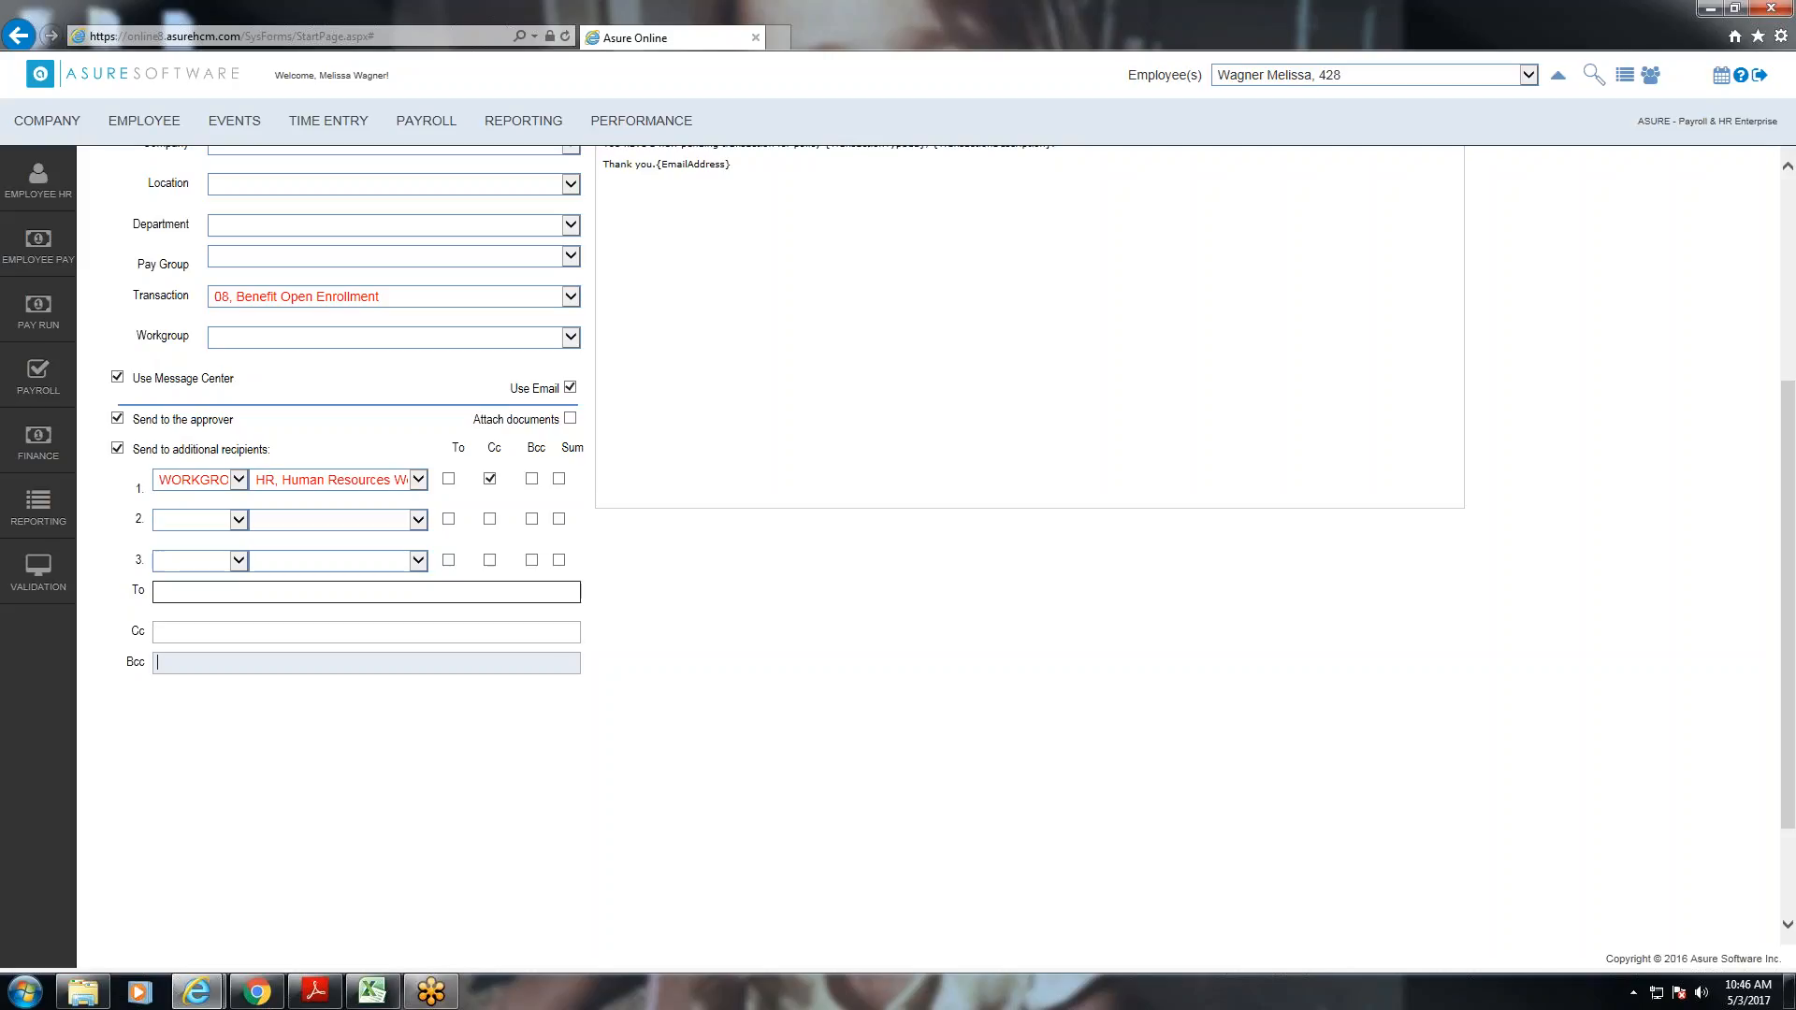
left_click(193, 661)
left_click(194, 661)
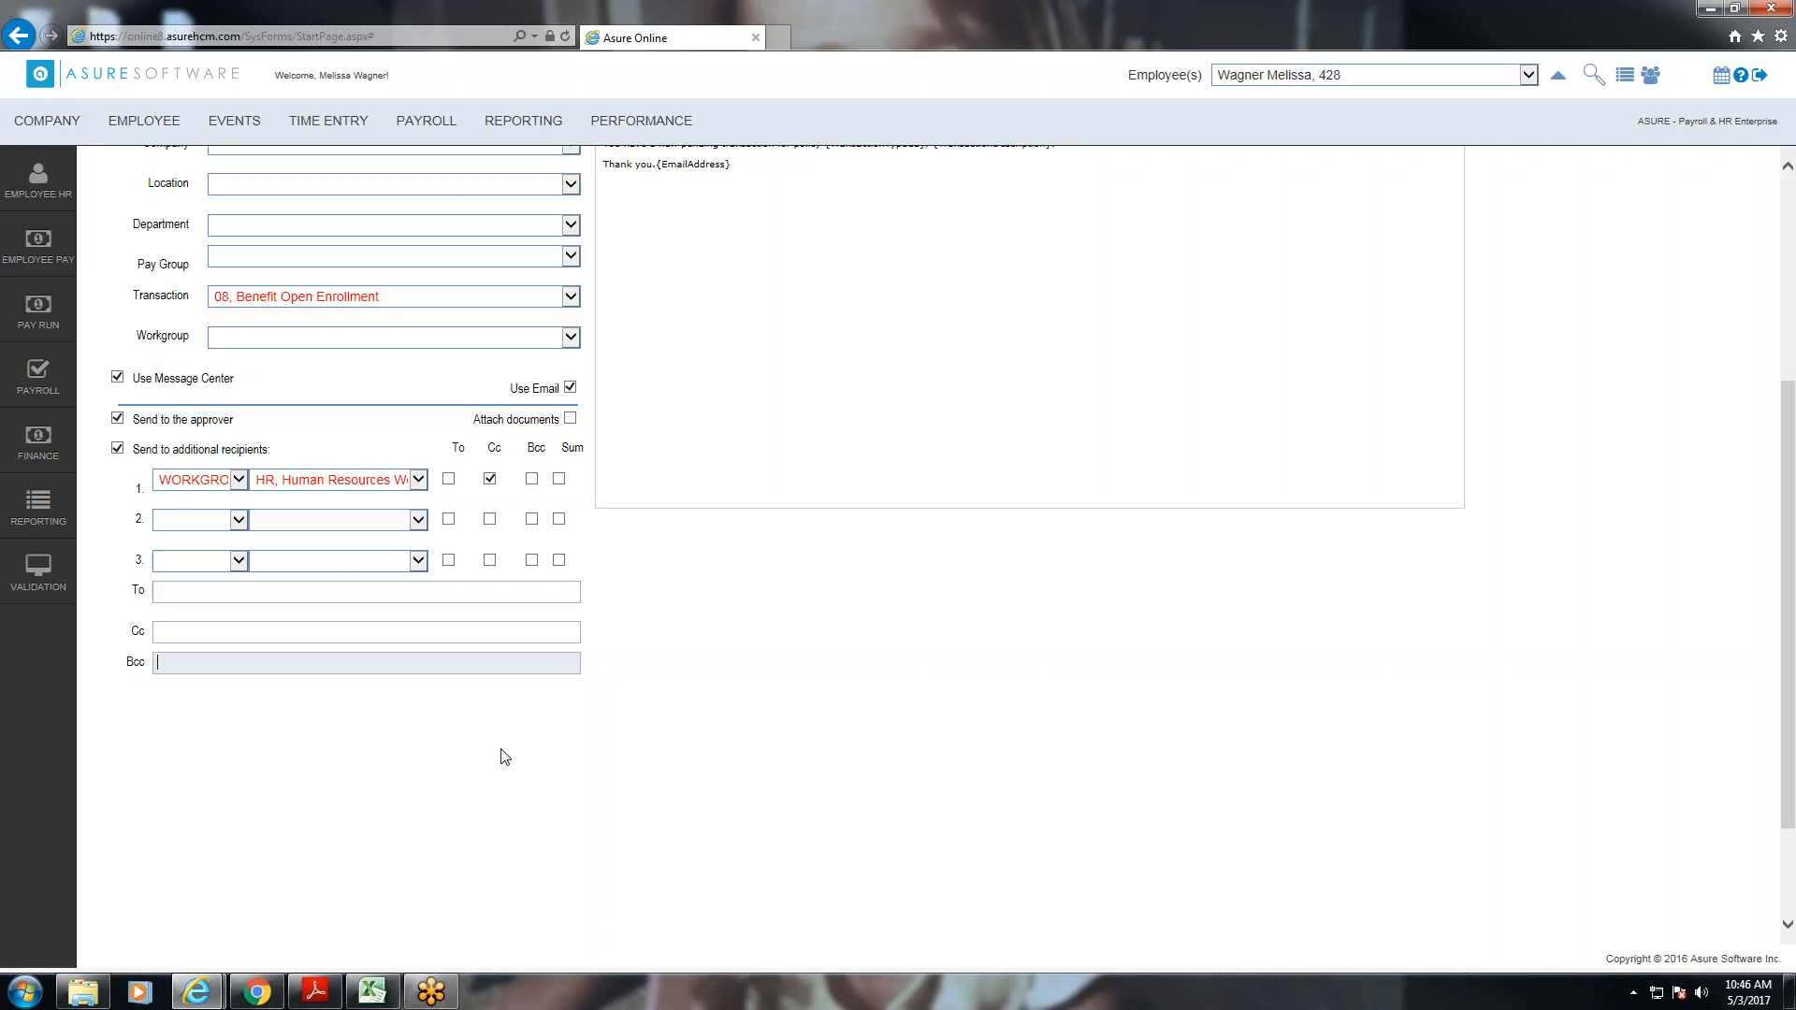
- Enable Attach documents for the Pending Benefit Transactions notification
left_click(571, 420)
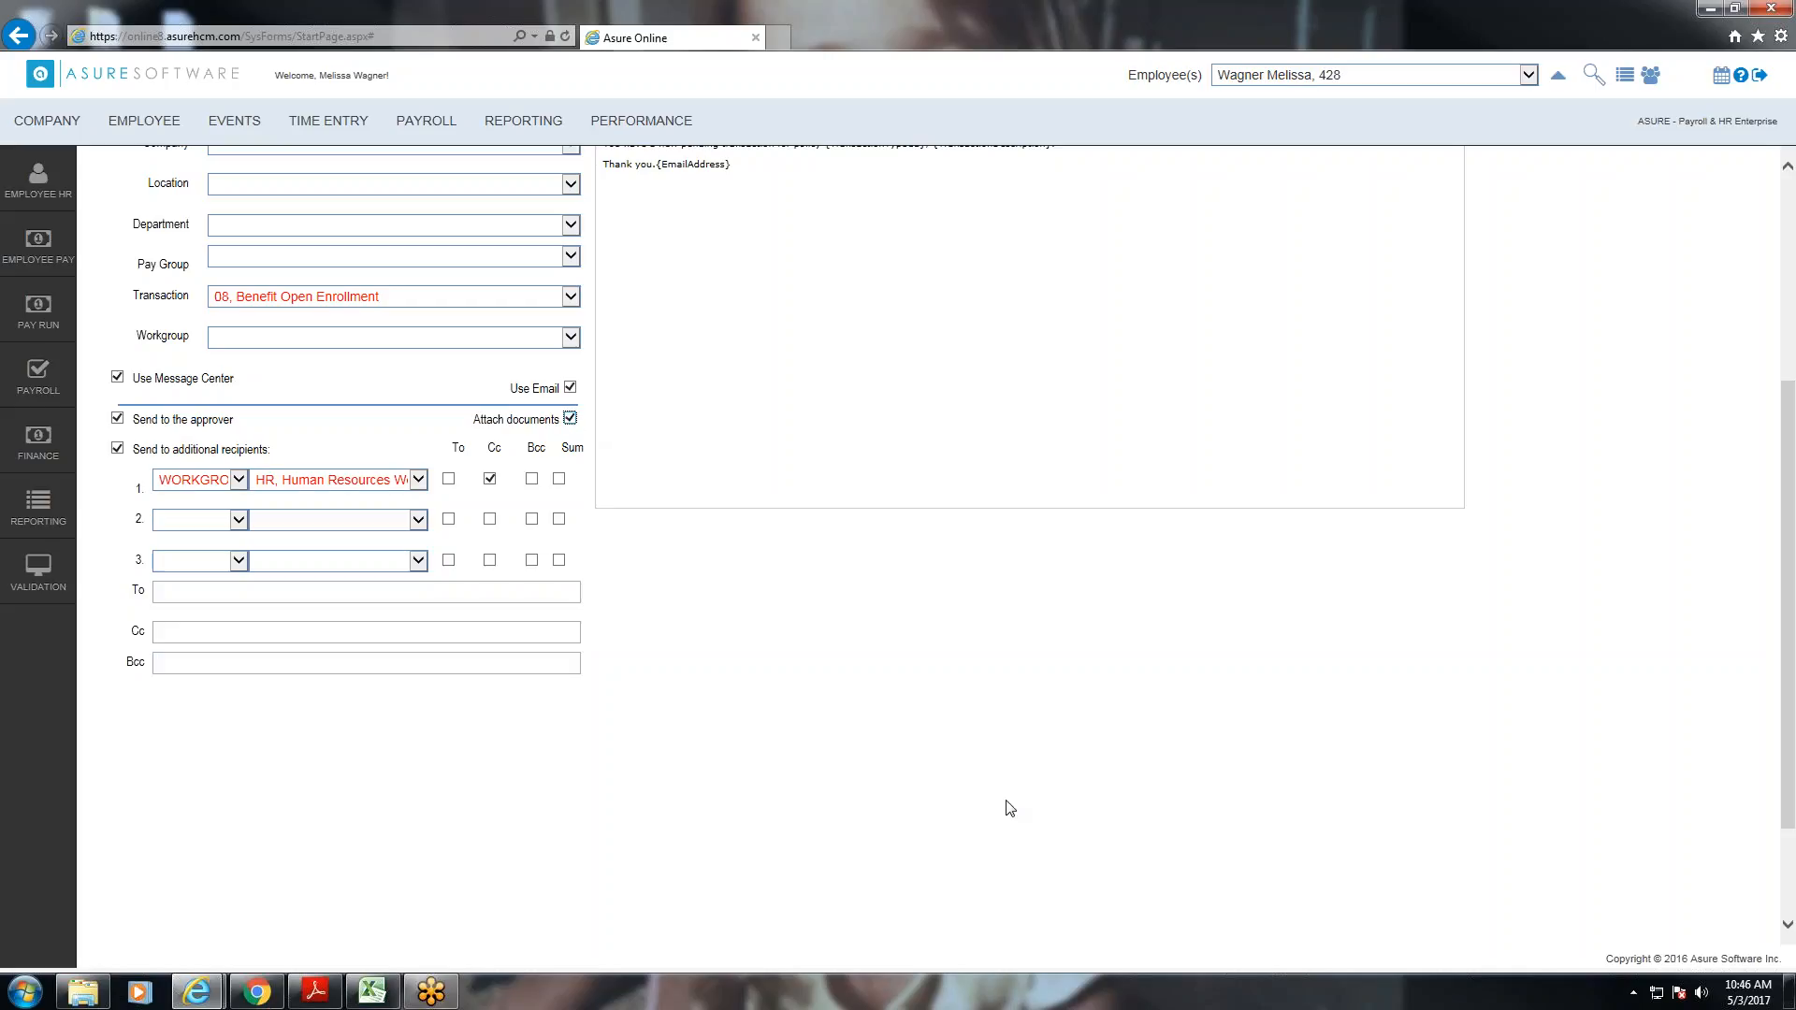
scroll(1006, 810, "up", 4)
scroll(813, 786, "down", 2)
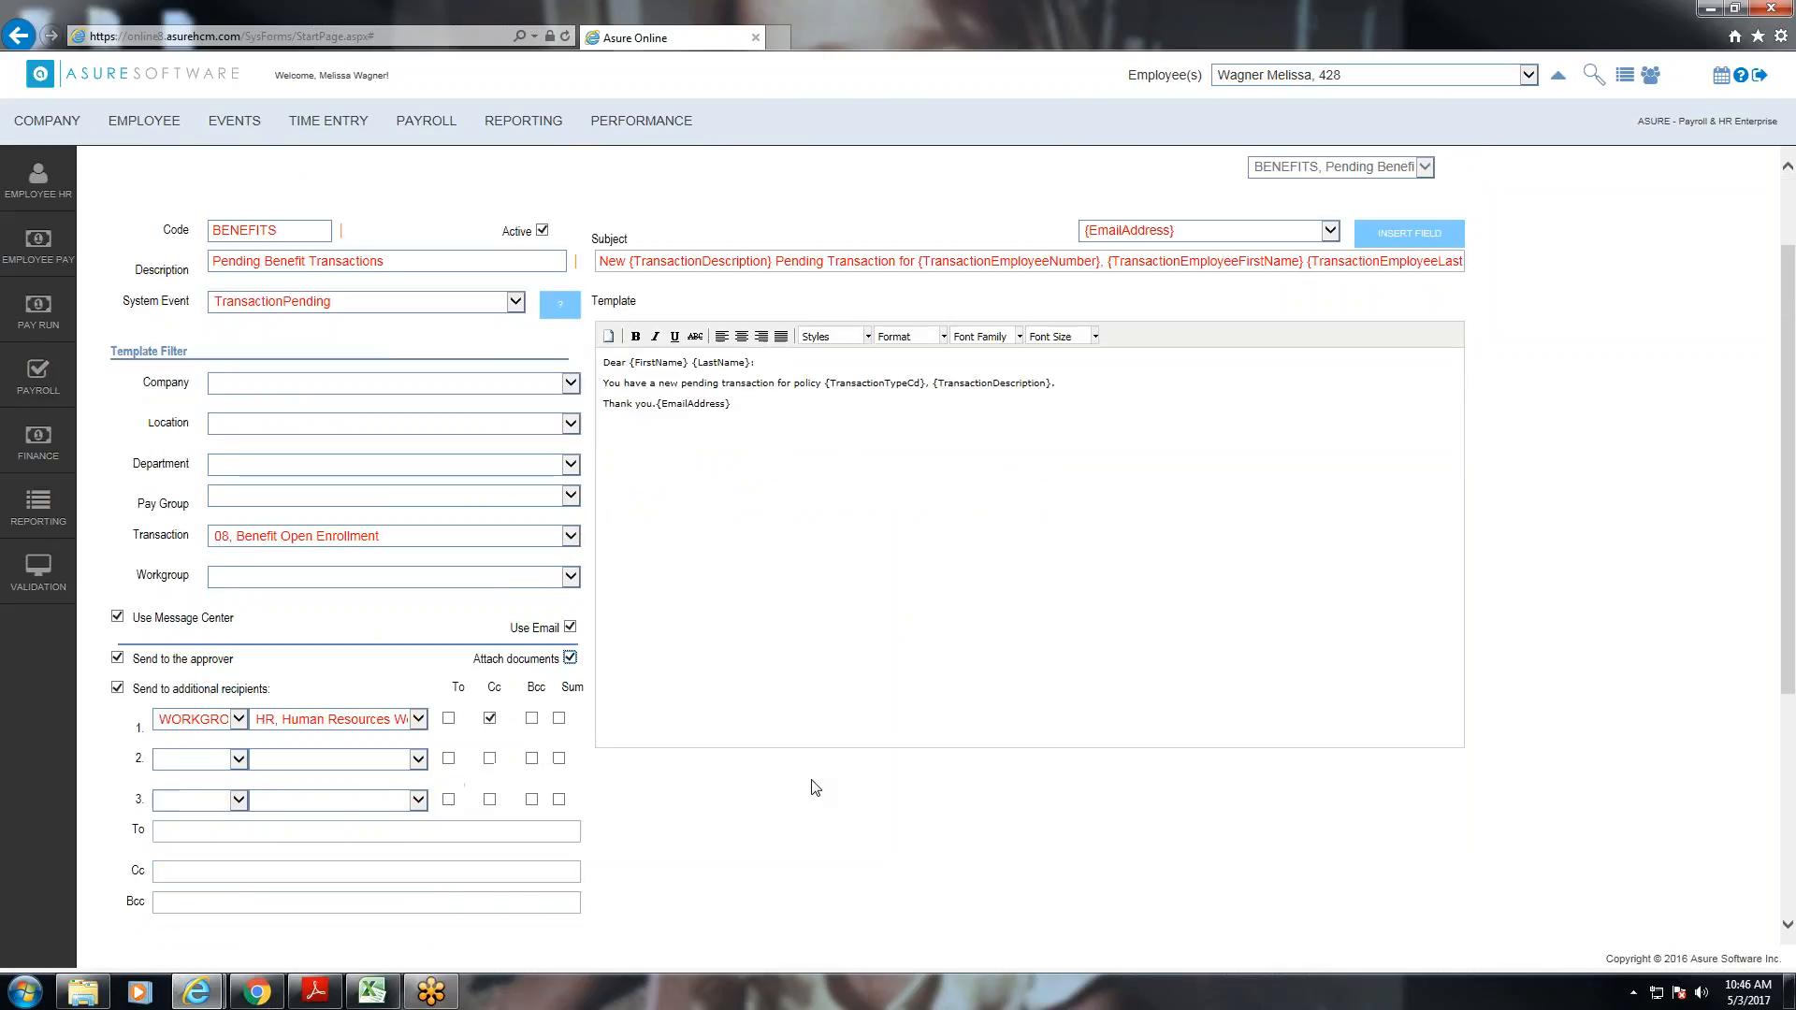
left_click(570, 659)
left_click(569, 660)
scroll(1188, 884, "up", 3)
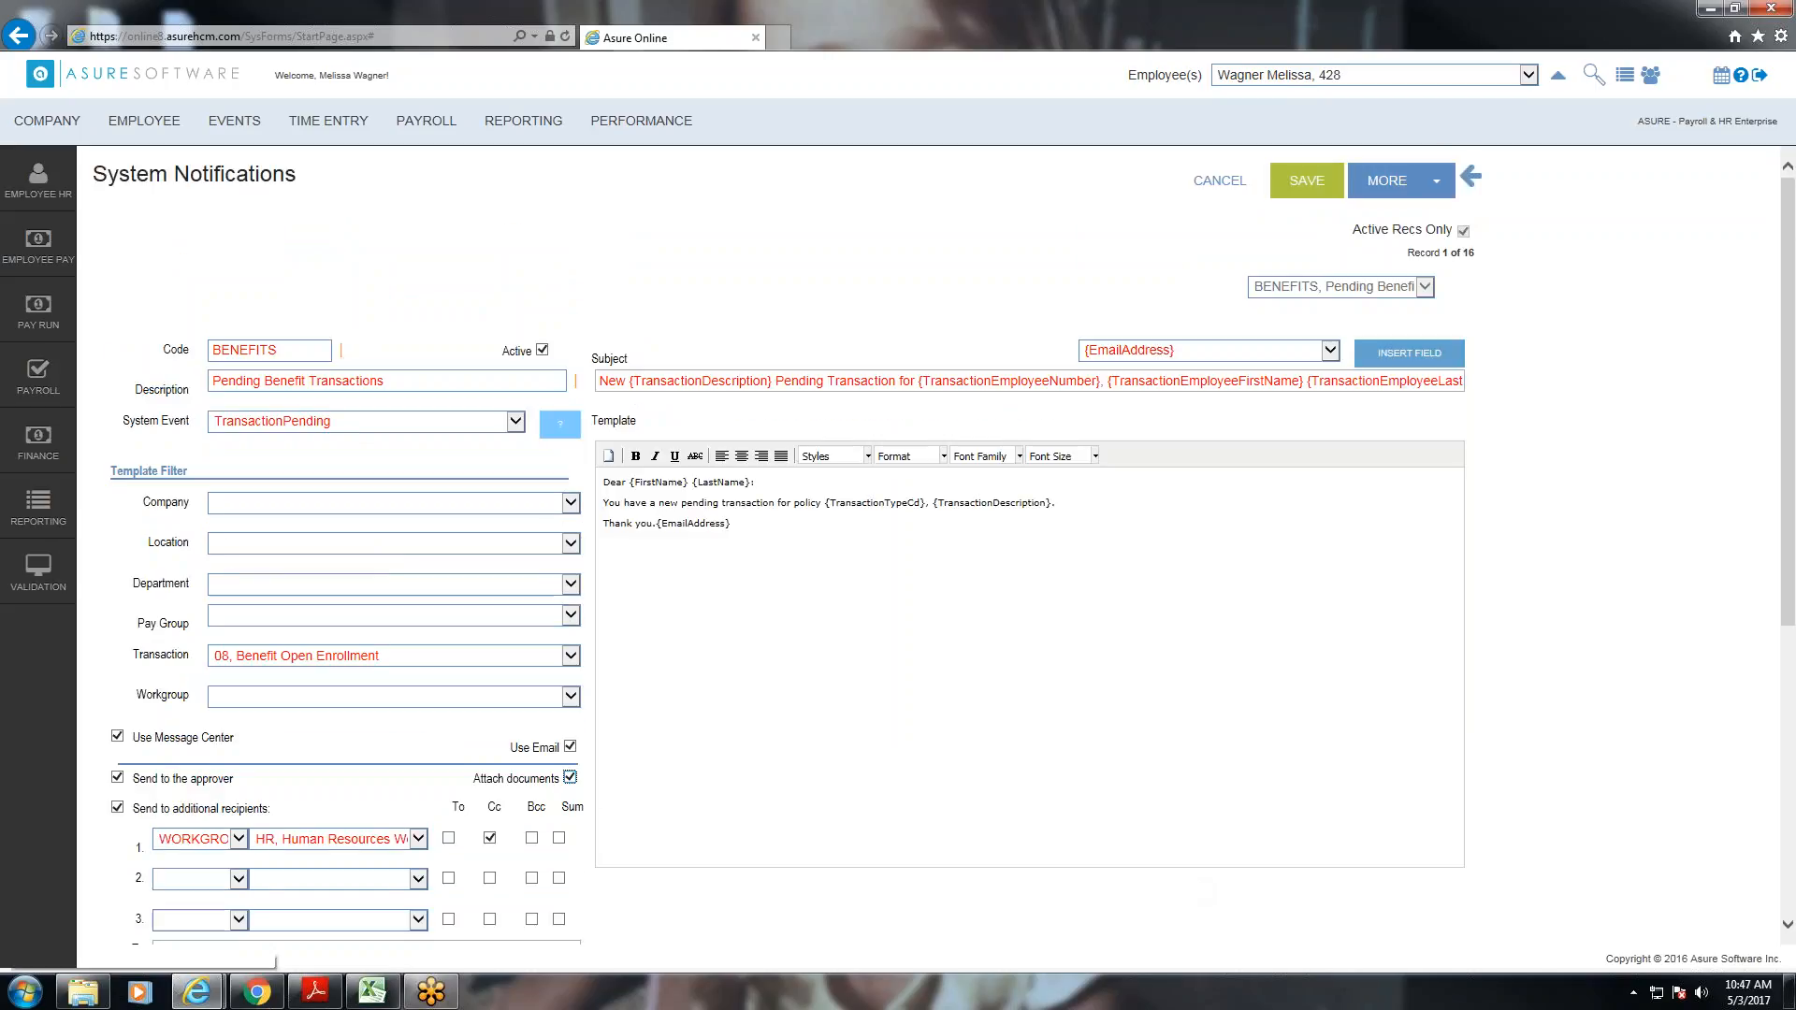
- View the notification's attachment upload options and discard all unsaved edits to the record
left_click(1432, 182)
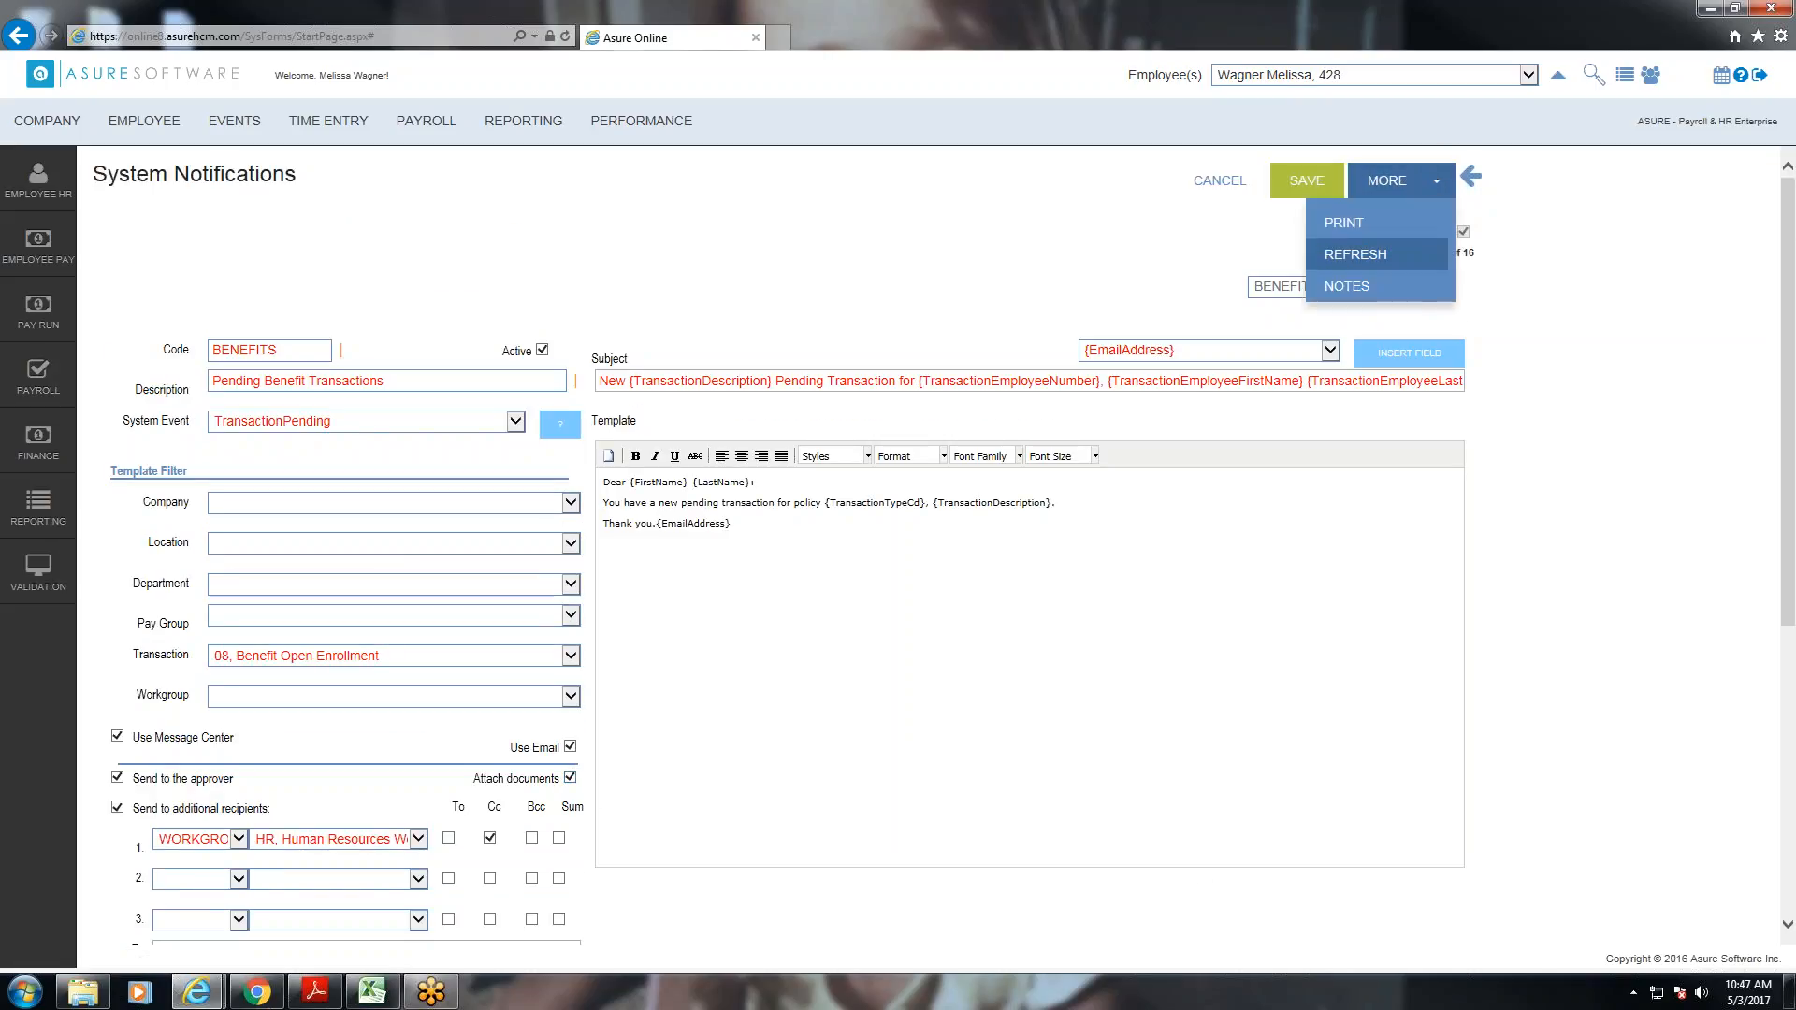
left_click(1377, 288)
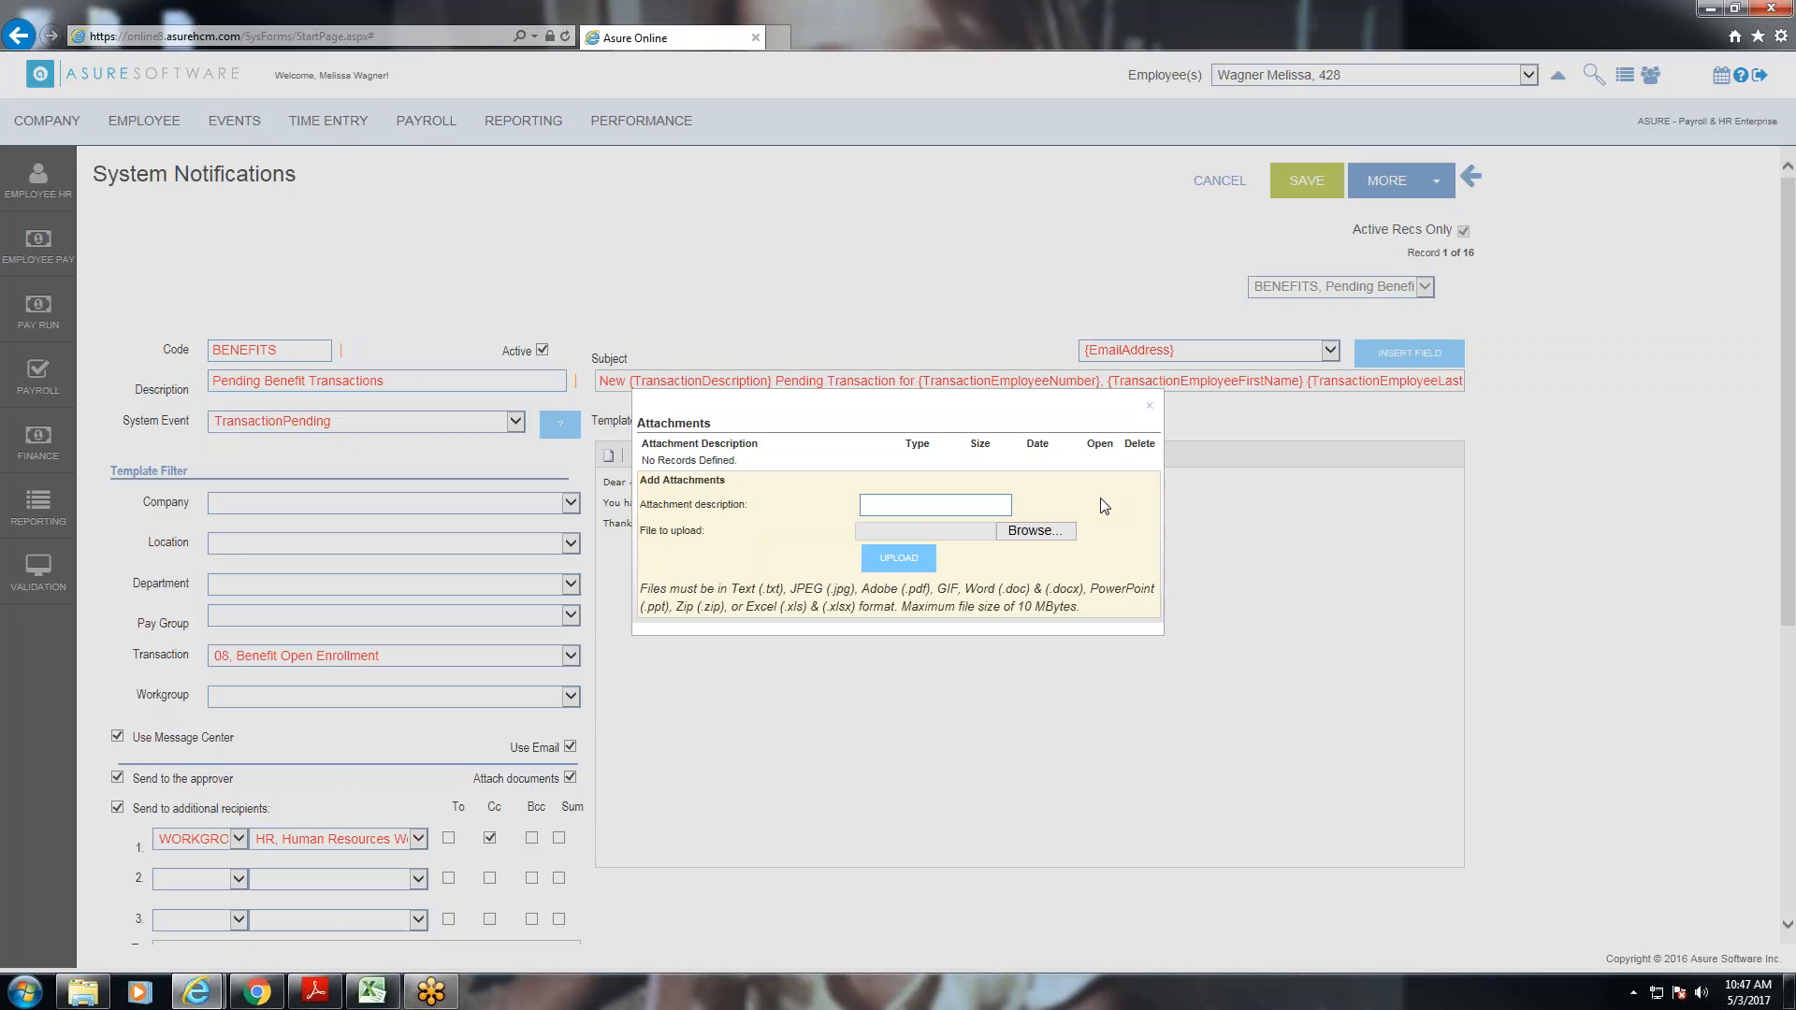
left_click(1150, 405)
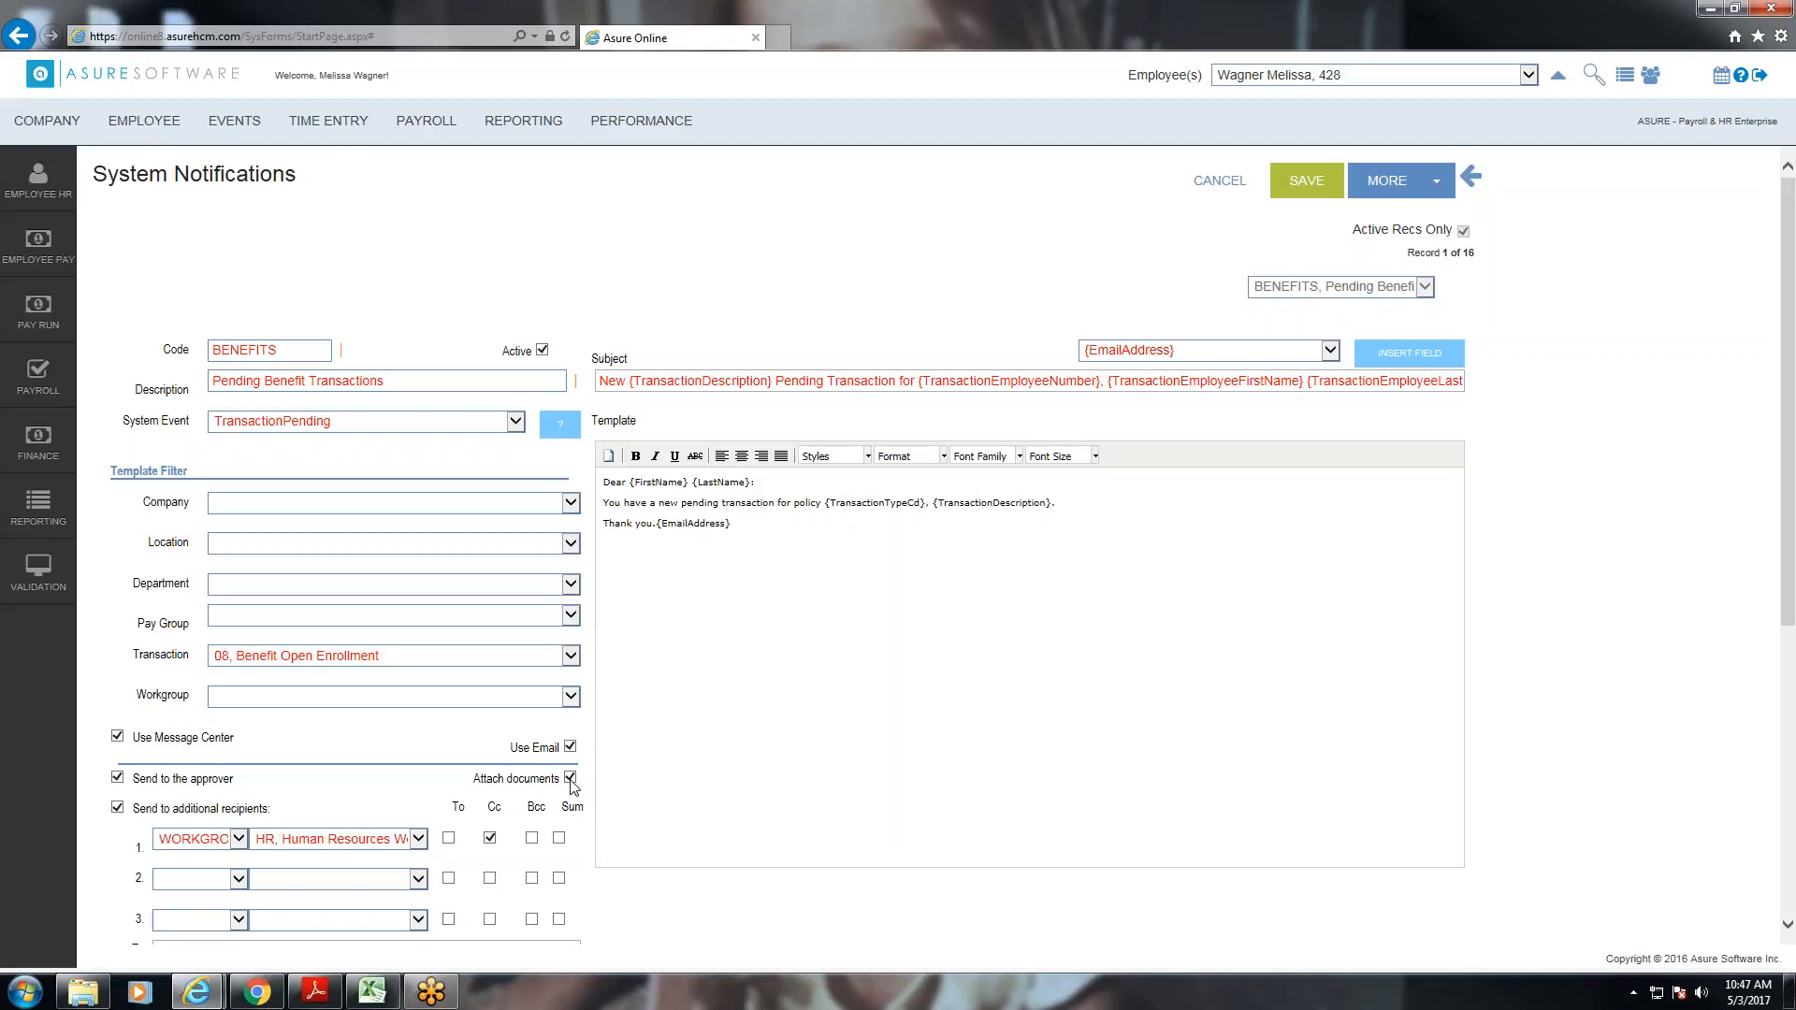
left_click(1225, 183)
left_click(884, 562)
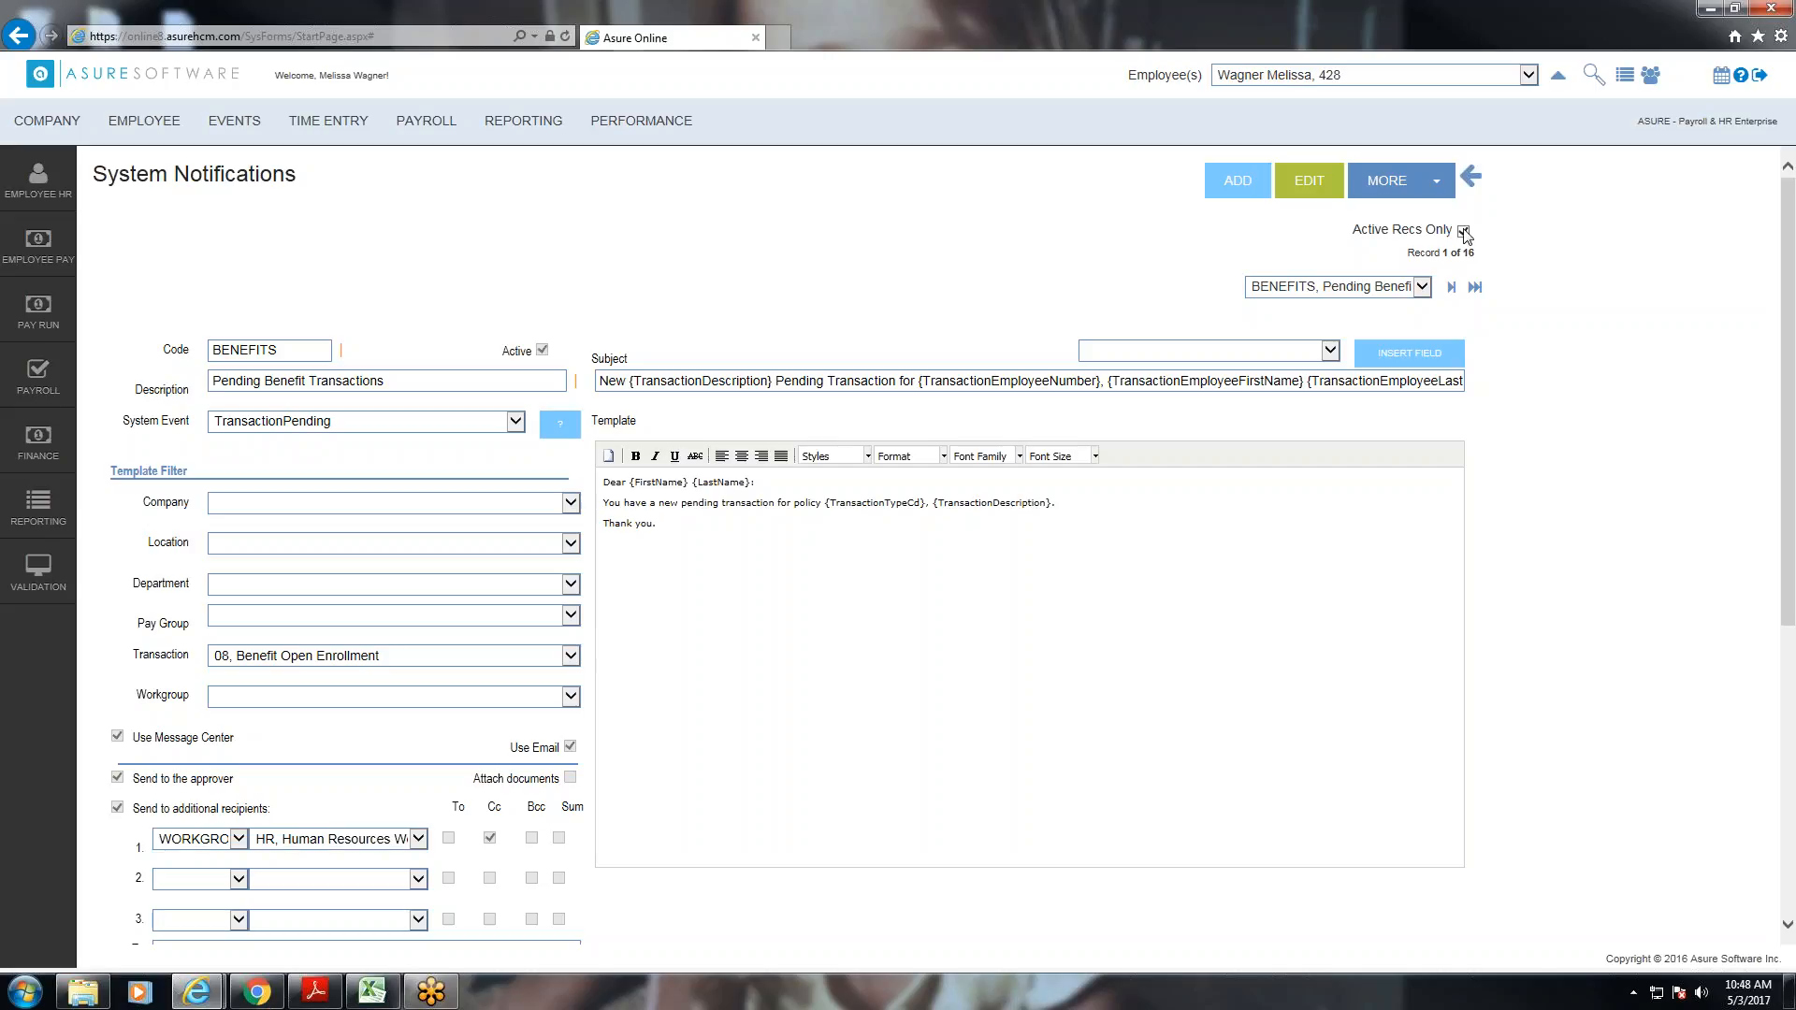
- Include inactive records in the System Notifications list and browse the available notifications, keeping the BENEFITS record selected
left_click(1463, 233)
left_click(1423, 286)
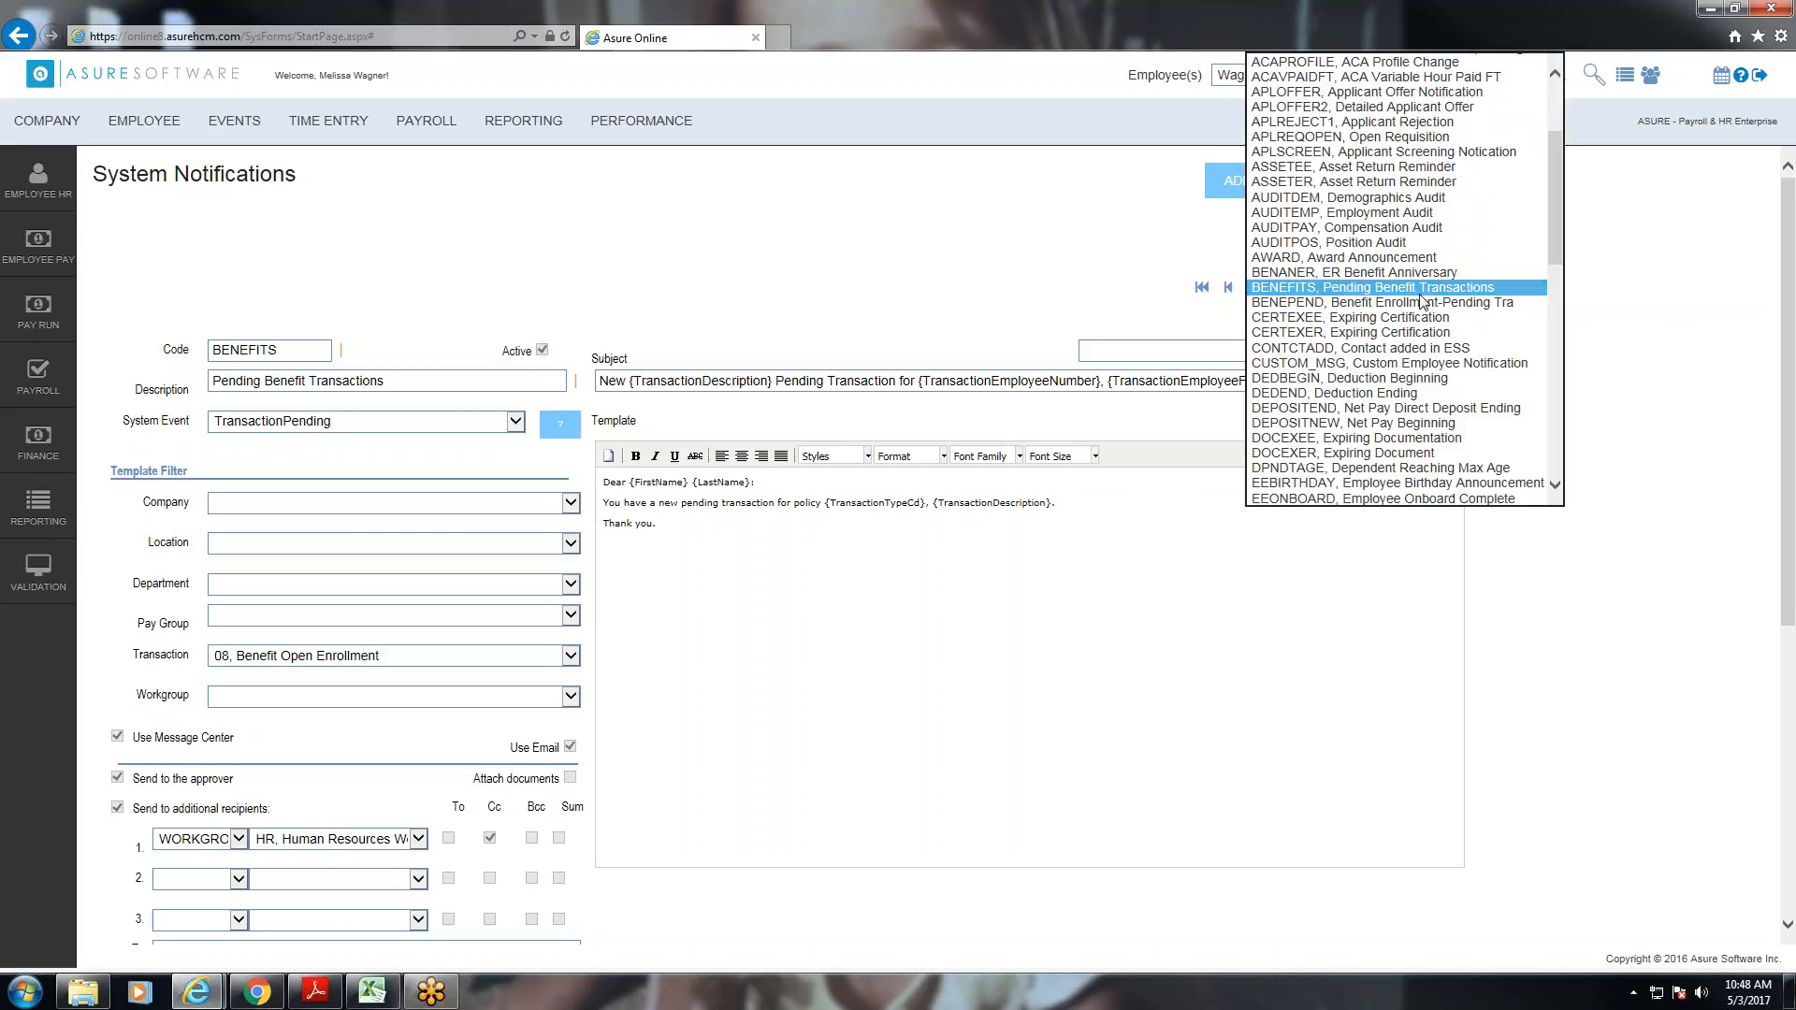
scroll(1422, 307, "up", 3)
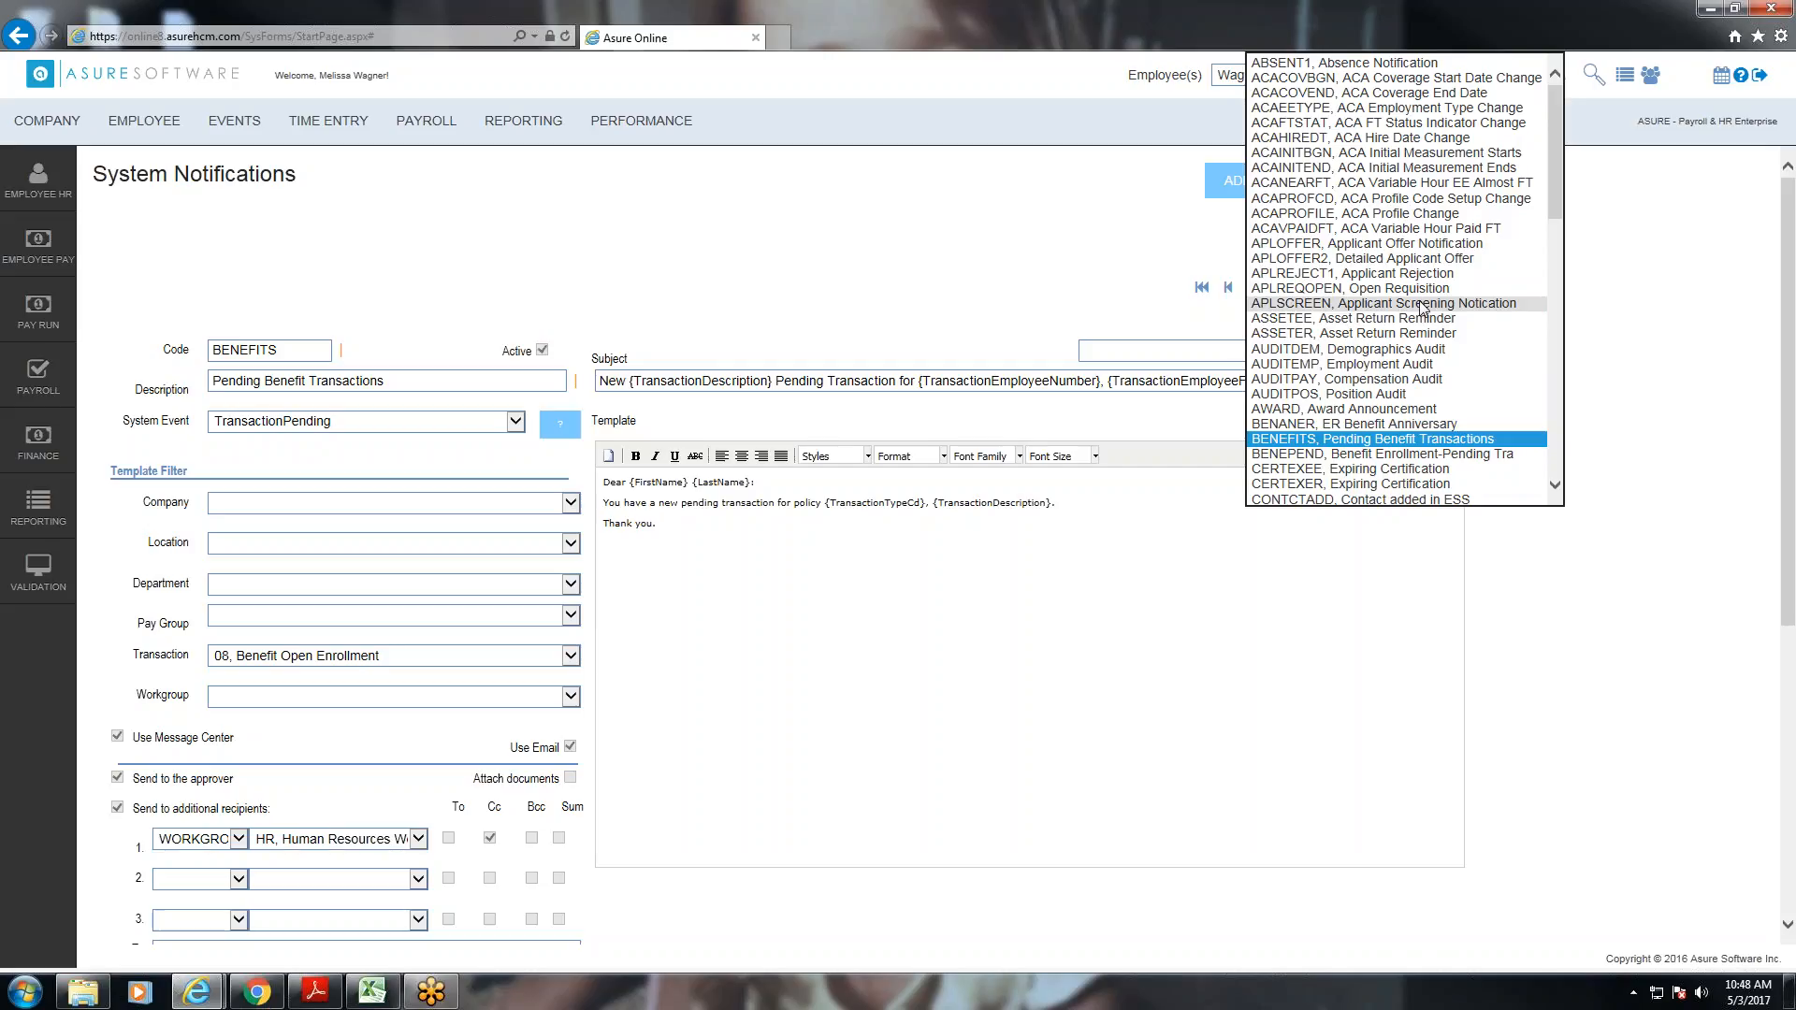
left_click(1627, 338)
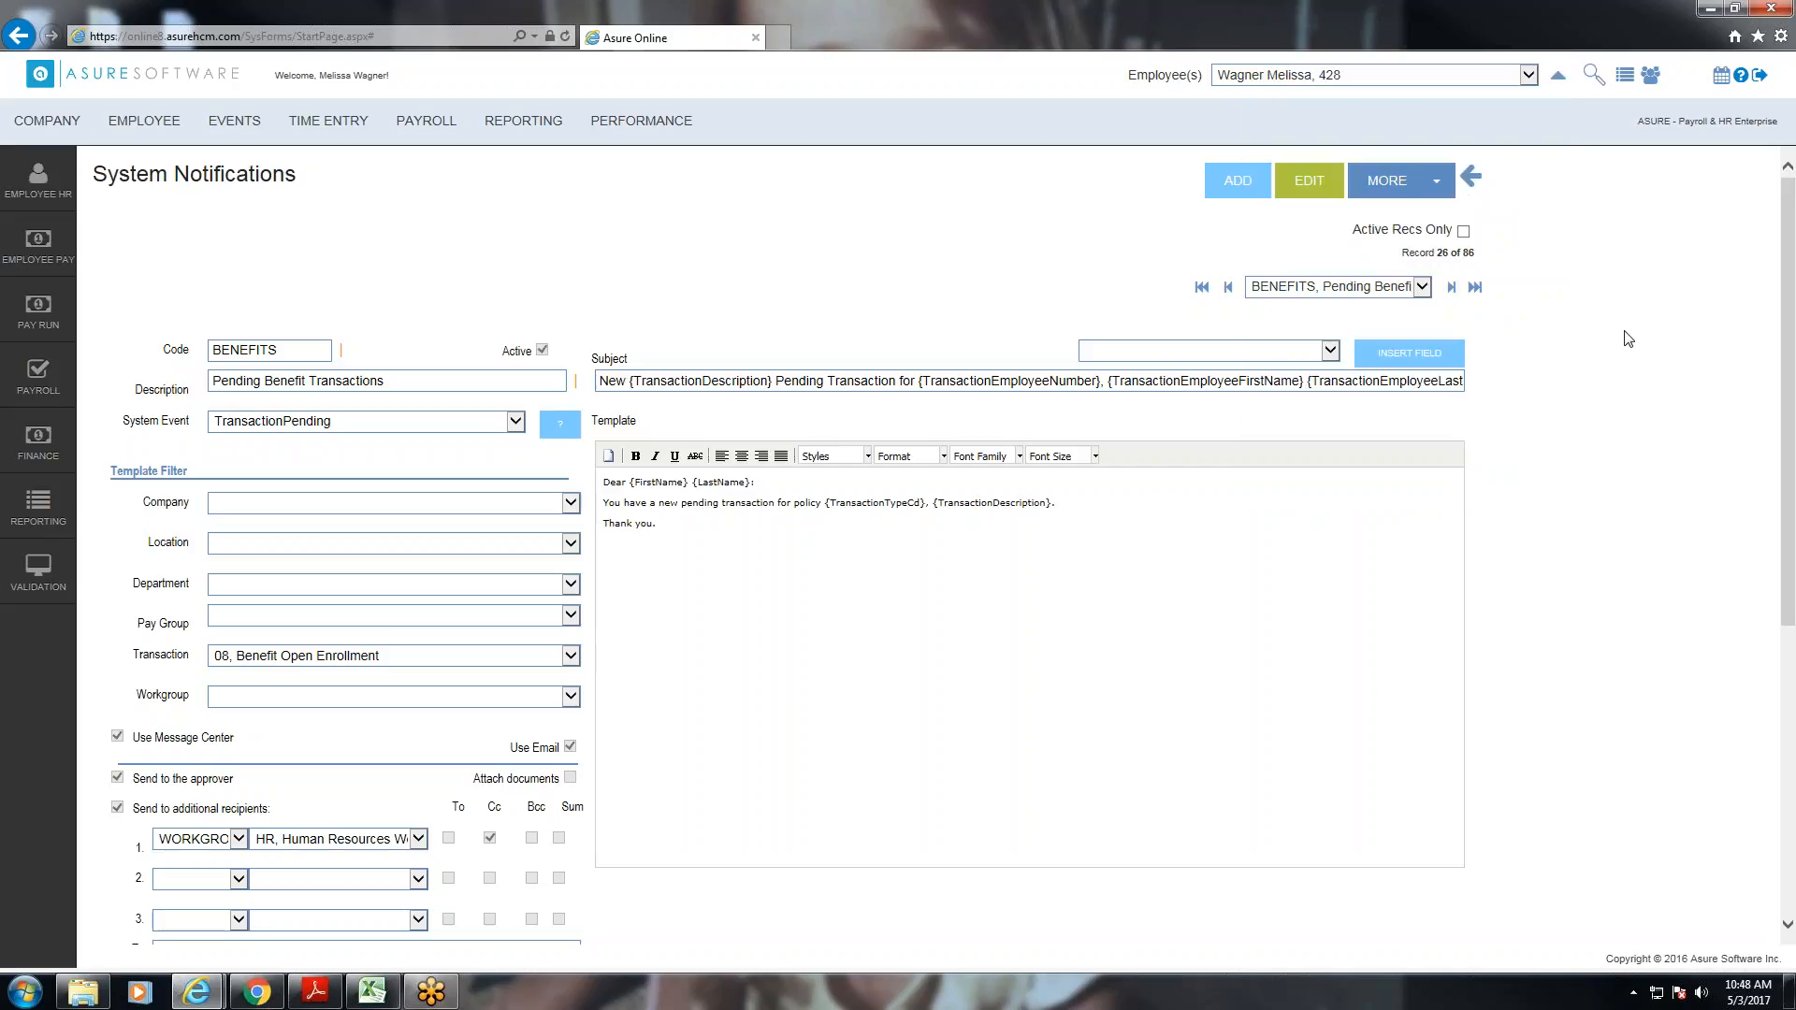